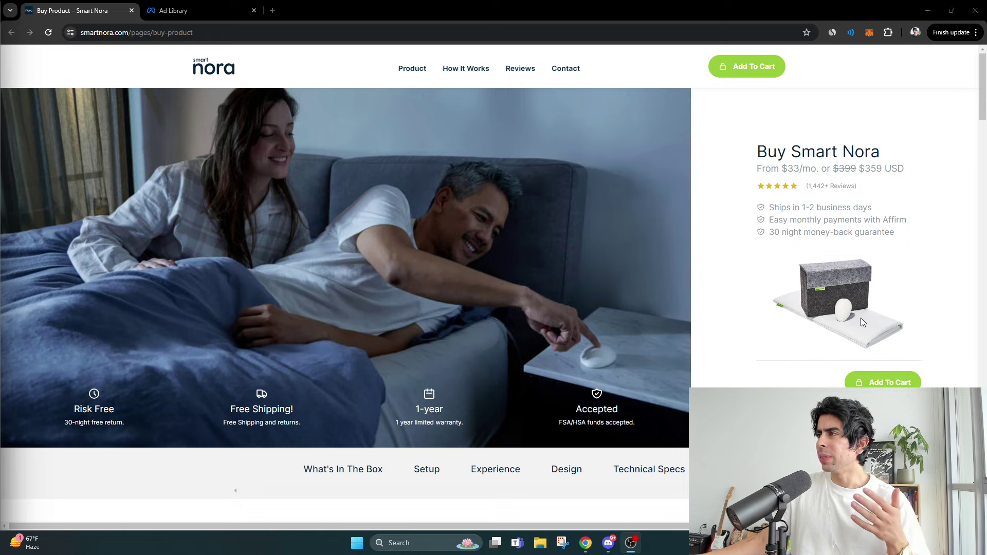
scroll(834, 326, "down", 2)
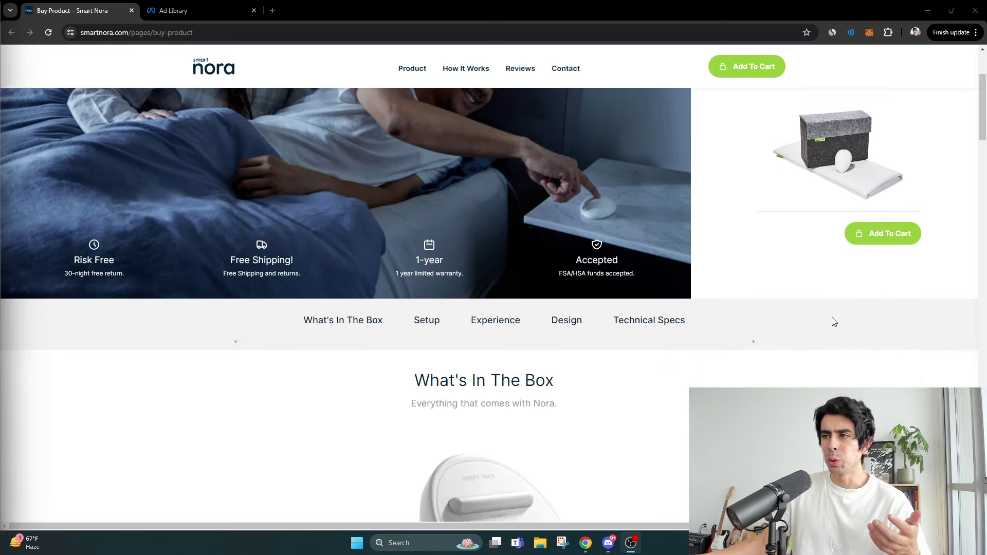
scroll(831, 321, "up", 2)
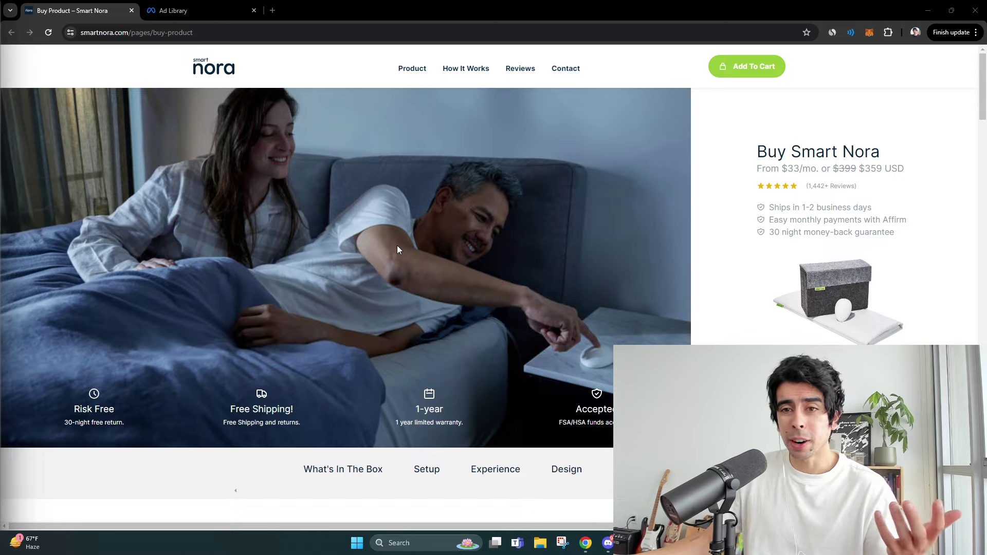
Read Smart Nora's How It Works page through the 78%/72%/90% study stats and FAQs
left_click(470, 69)
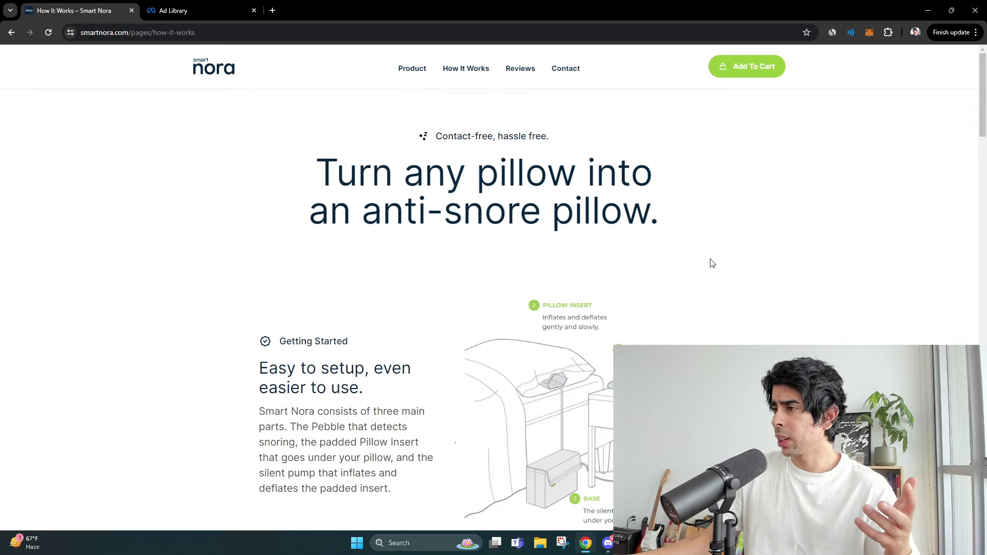
scroll(712, 264, "down", 1)
scroll(572, 288, "up", 1)
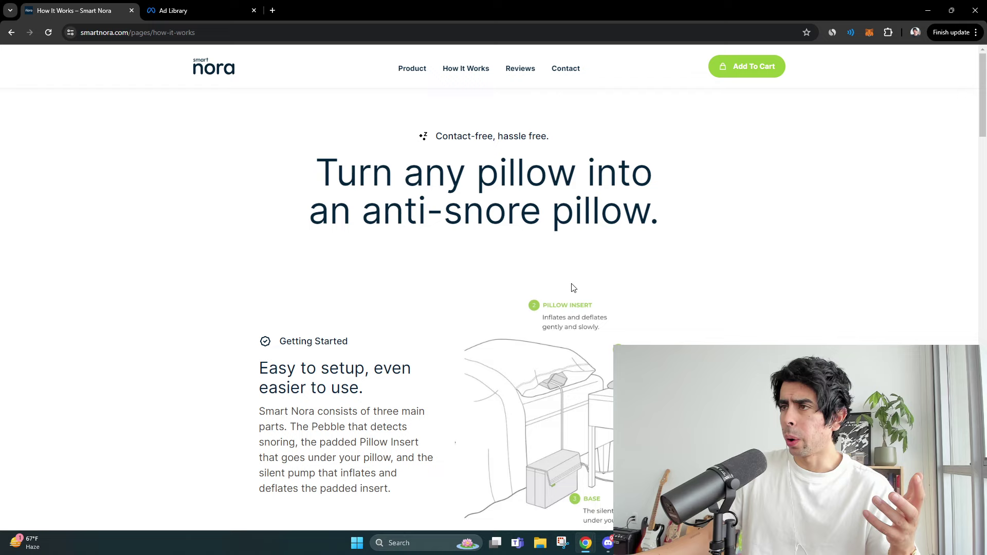
scroll(496, 216, "down", 1)
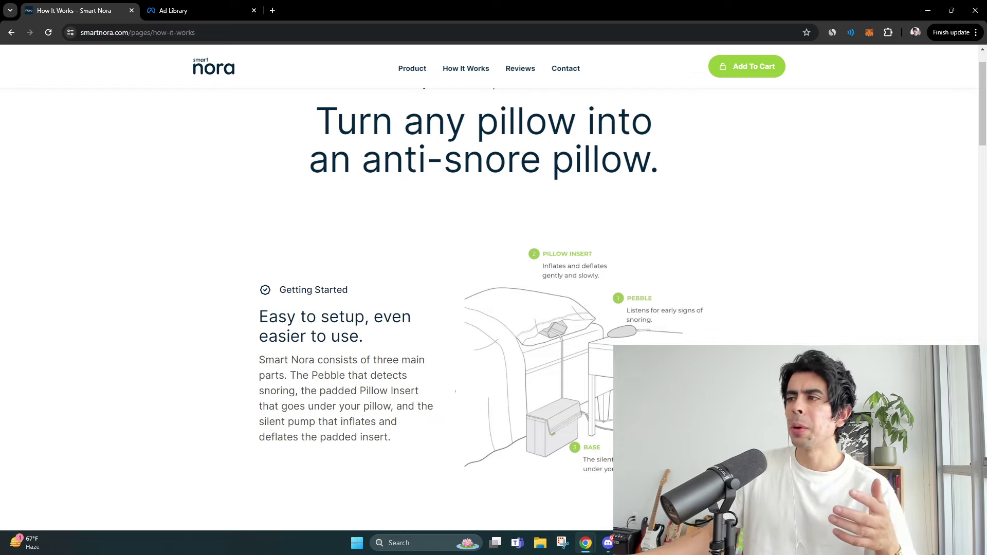
scroll(520, 338, "down", 2)
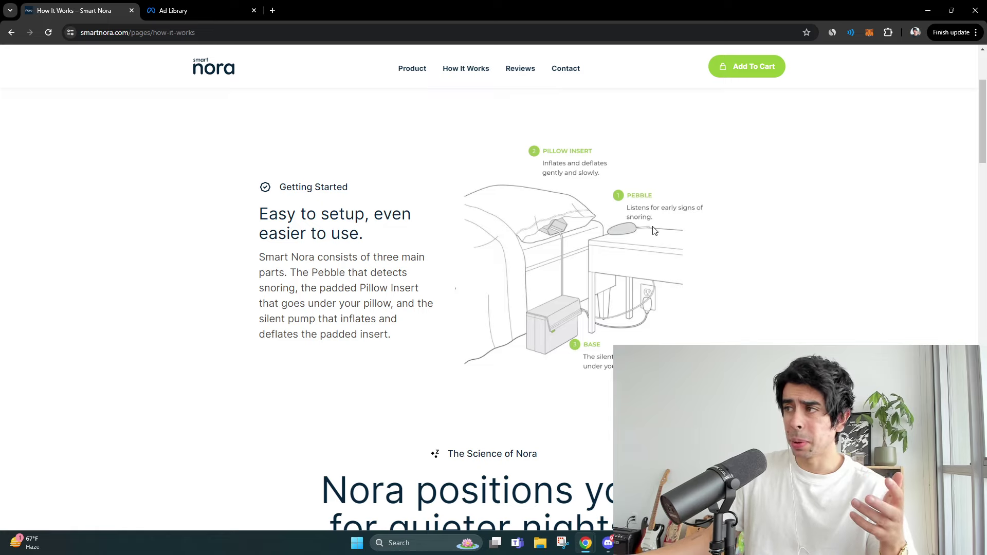
scroll(562, 249, "down", 4)
scroll(560, 250, "down", 2)
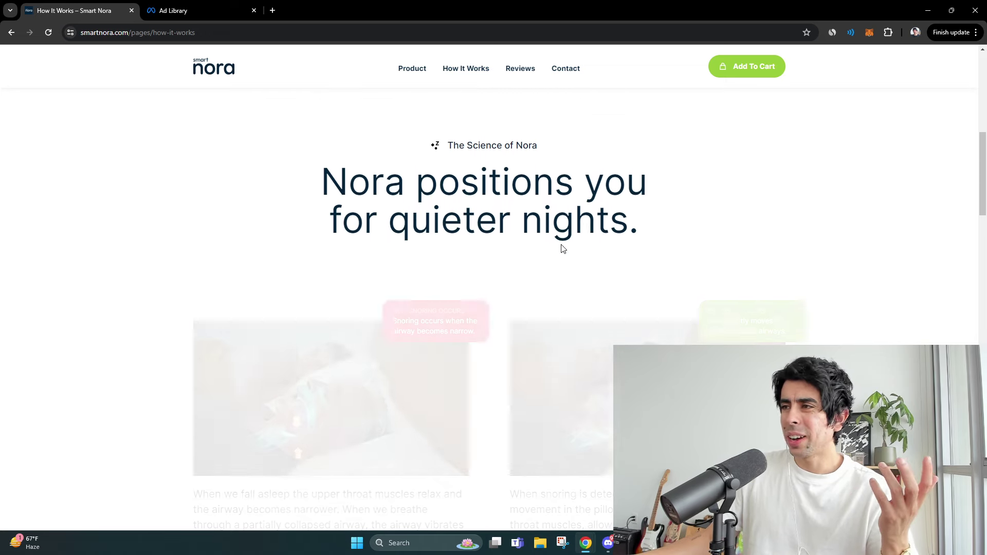
scroll(525, 235, "down", 1)
scroll(489, 230, "down", 1)
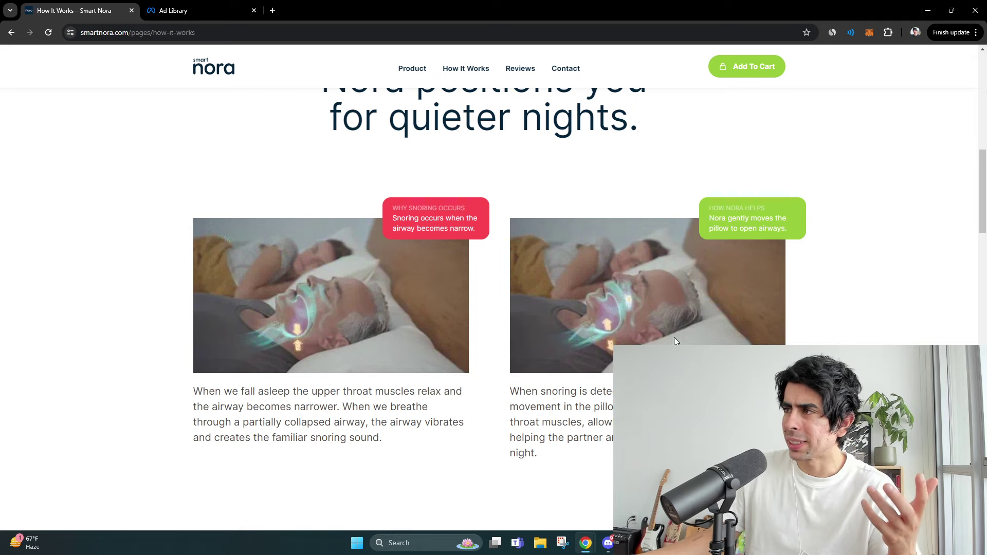
scroll(627, 335, "down", 1)
scroll(628, 330, "down", 1)
scroll(630, 326, "down", 3)
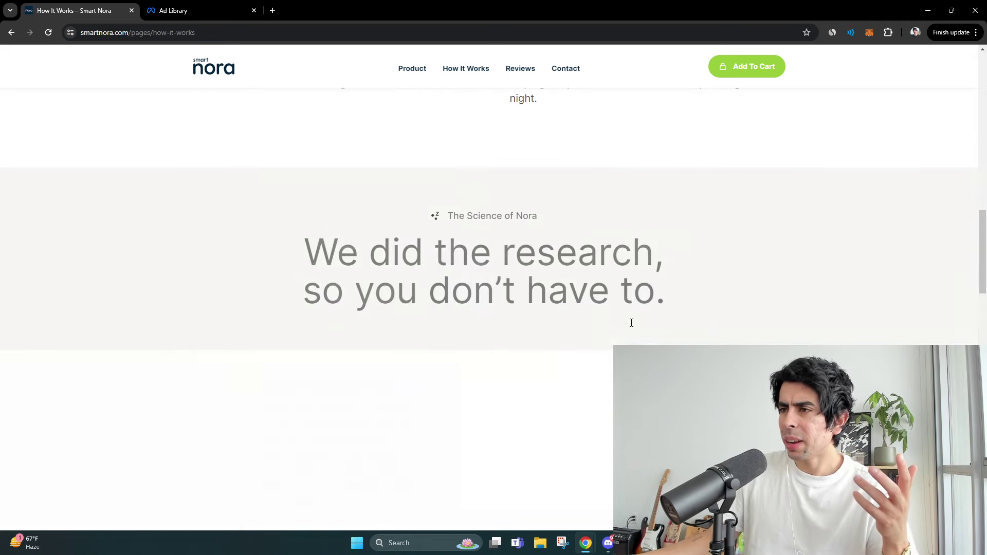
scroll(630, 321, "down", 1)
scroll(630, 323, "down", 1)
scroll(630, 323, "down", 1)
scroll(634, 340, "up", 2)
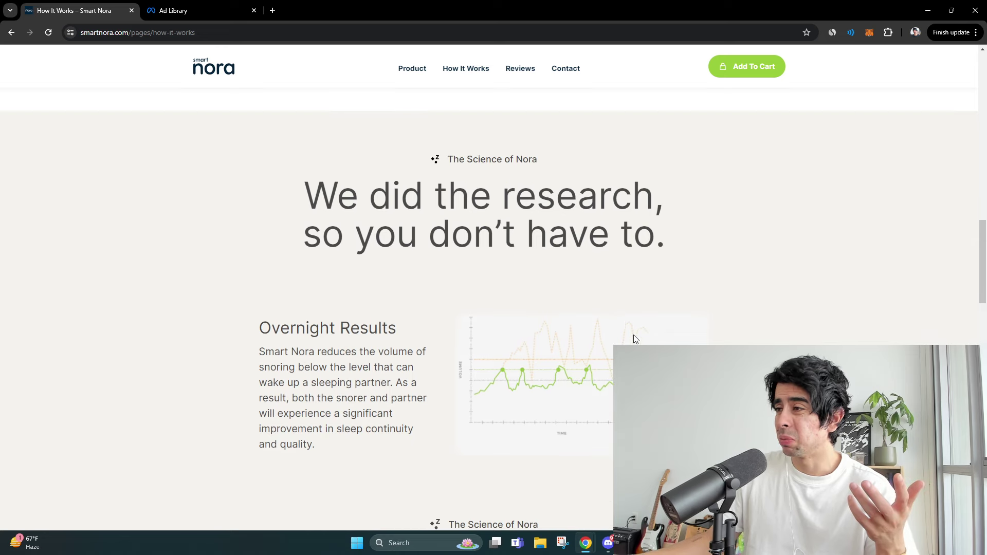
scroll(633, 339, "down", 1)
scroll(592, 245, "up", 5)
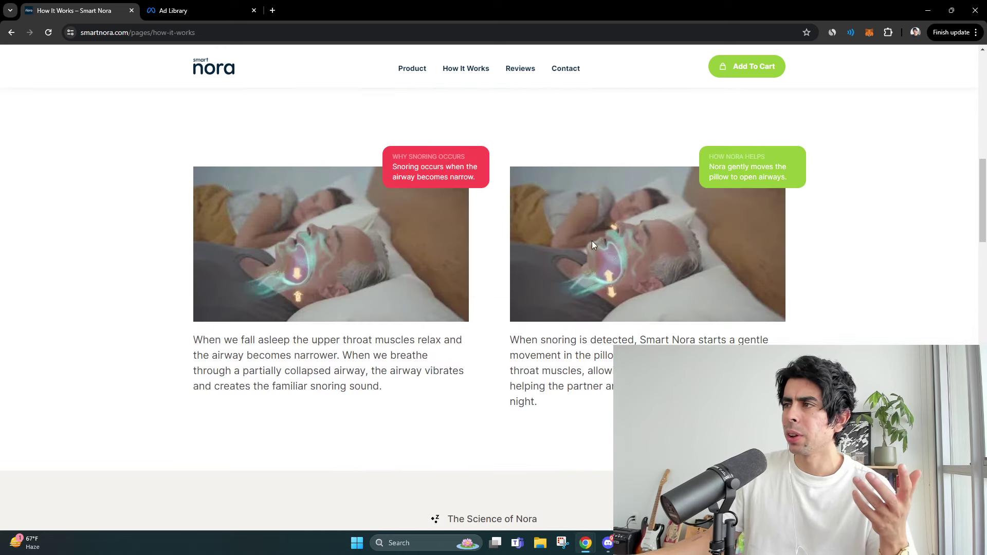
scroll(665, 278, "down", 2)
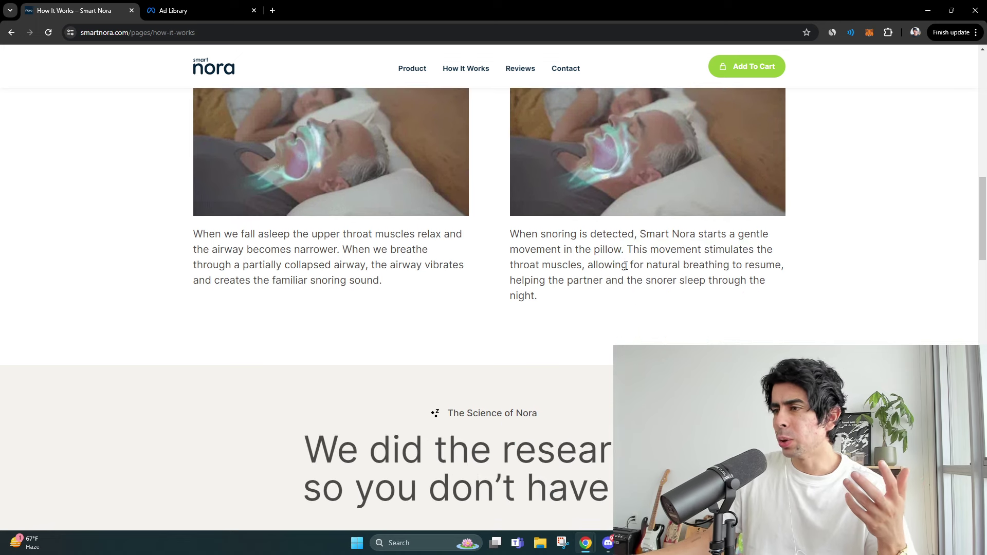
scroll(571, 254, "down", 2)
scroll(474, 232, "down", 1)
scroll(470, 228, "down", 2)
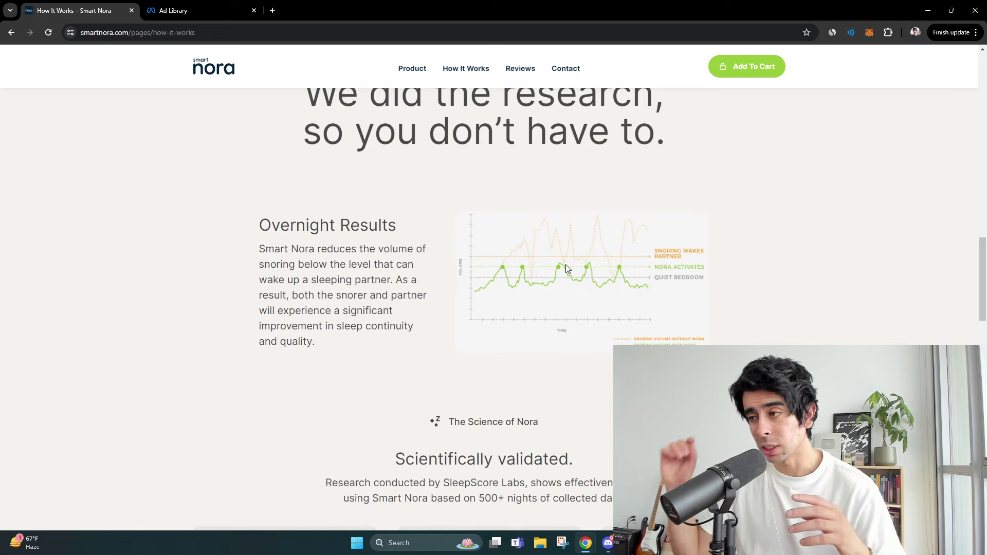
scroll(562, 290, "down", 1)
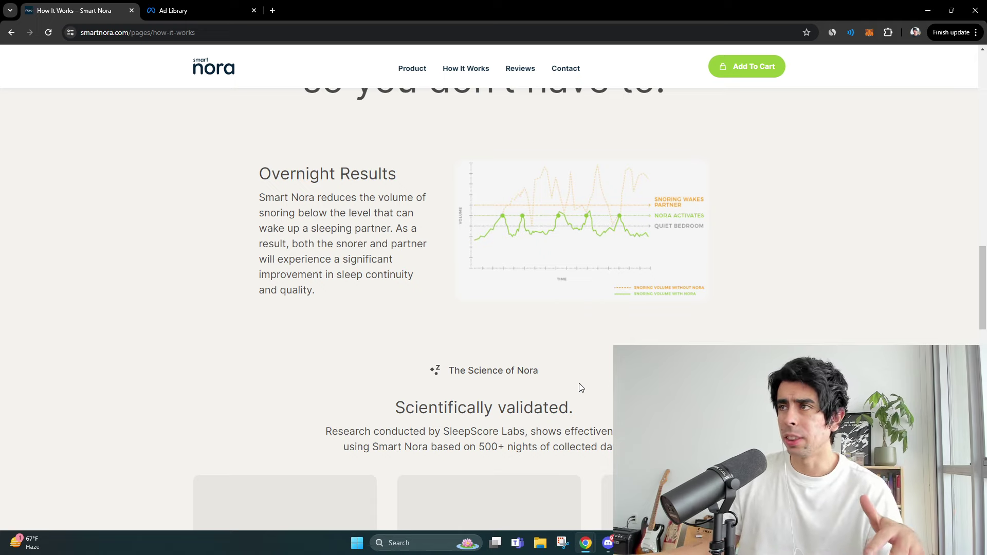
scroll(566, 385, "down", 1)
scroll(570, 372, "down", 4)
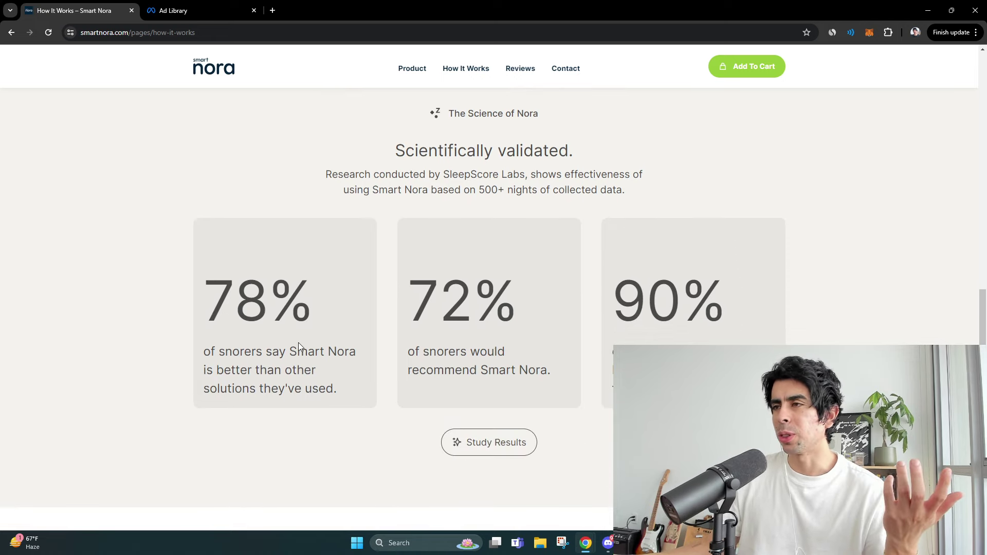
scroll(465, 263, "up", 5)
scroll(460, 259, "down", 3)
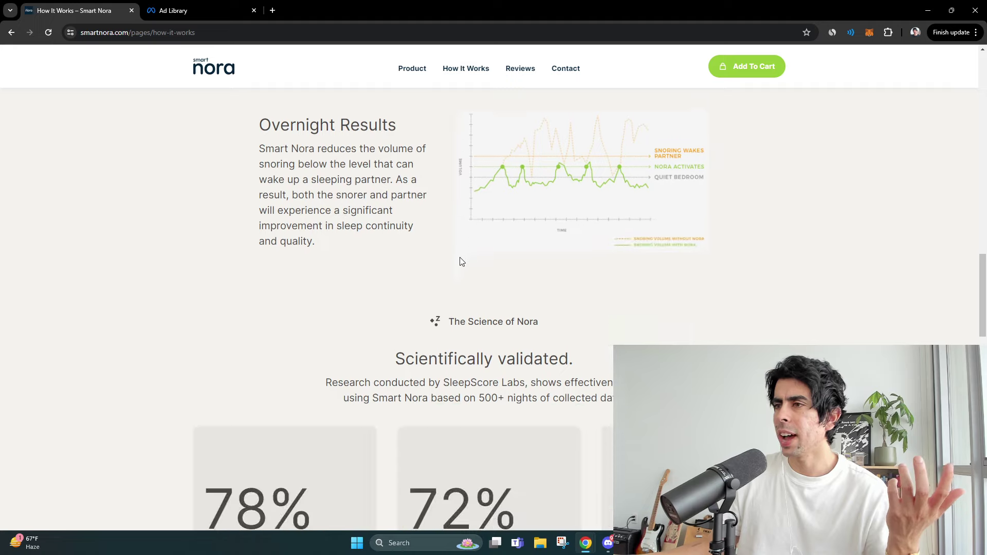
scroll(458, 254, "up", 1)
scroll(401, 262, "down", 2)
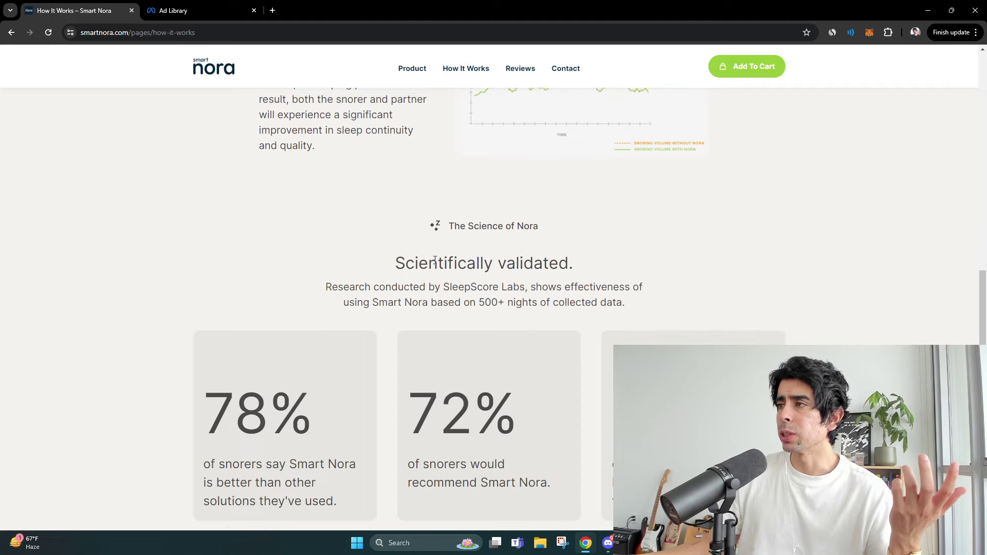
scroll(332, 271, "down", 1)
double_click(209, 295)
left_click(296, 381)
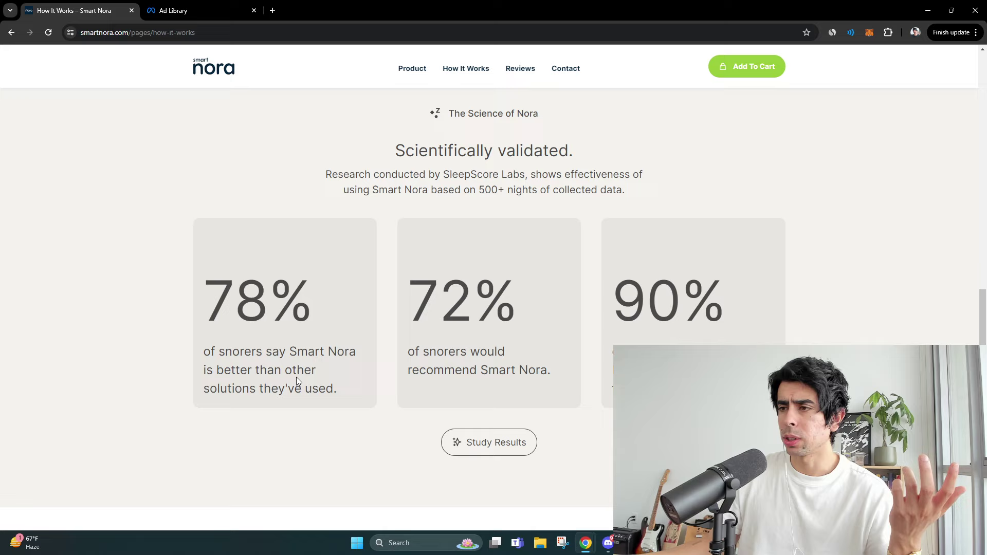
scroll(333, 370, "down", 1)
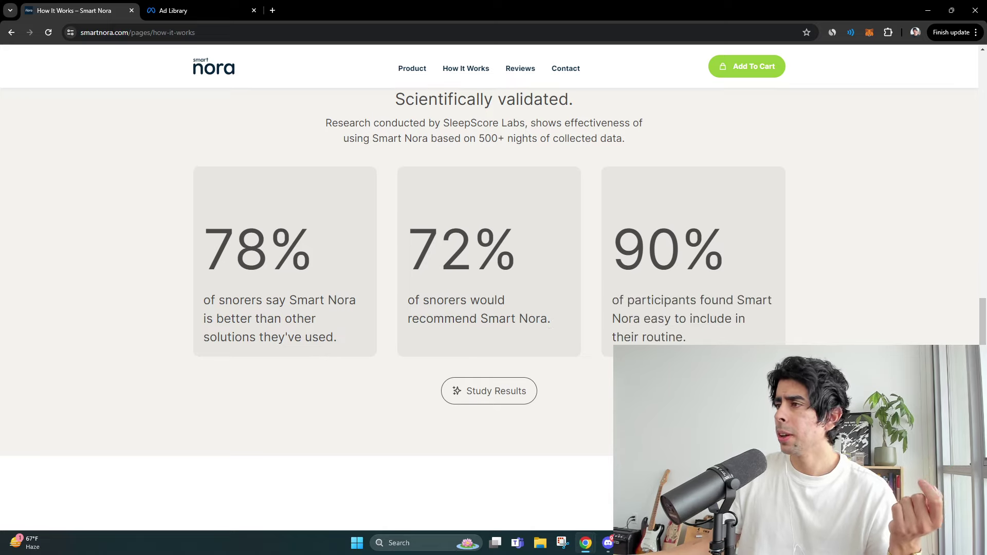
scroll(653, 309, "down", 2)
scroll(633, 306, "down", 1)
scroll(607, 307, "down", 1)
scroll(596, 308, "down", 3)
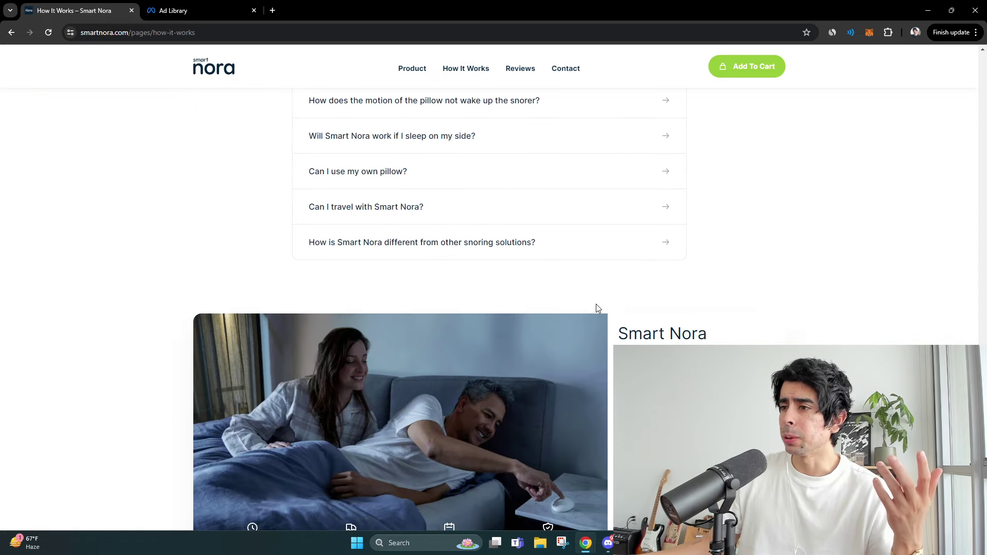
scroll(596, 308, "down", 3)
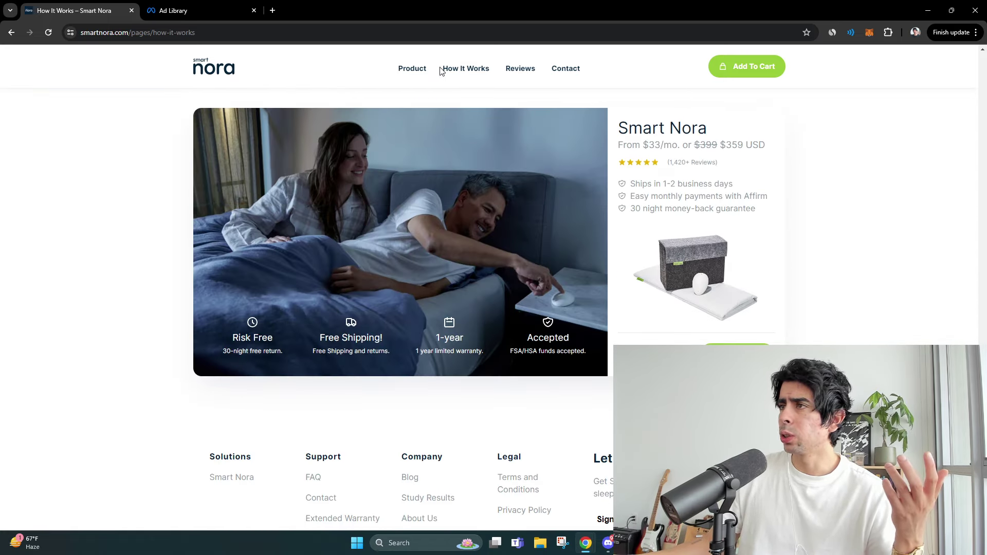
Revisit the Buy Smart Nora page, check smartnora.com traffic in Similarweb, then view the Ad Library results
left_click(404, 72)
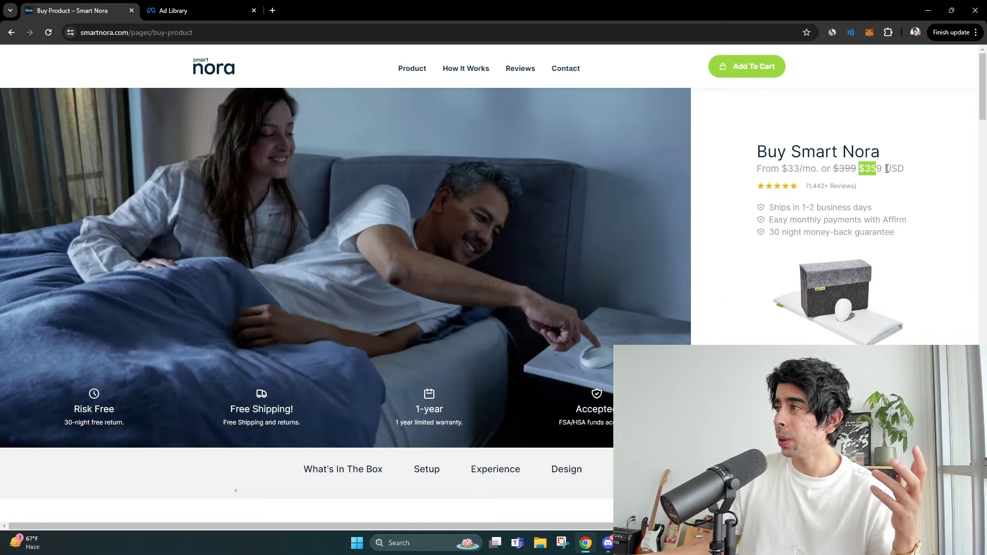
scroll(741, 282, "down", 2)
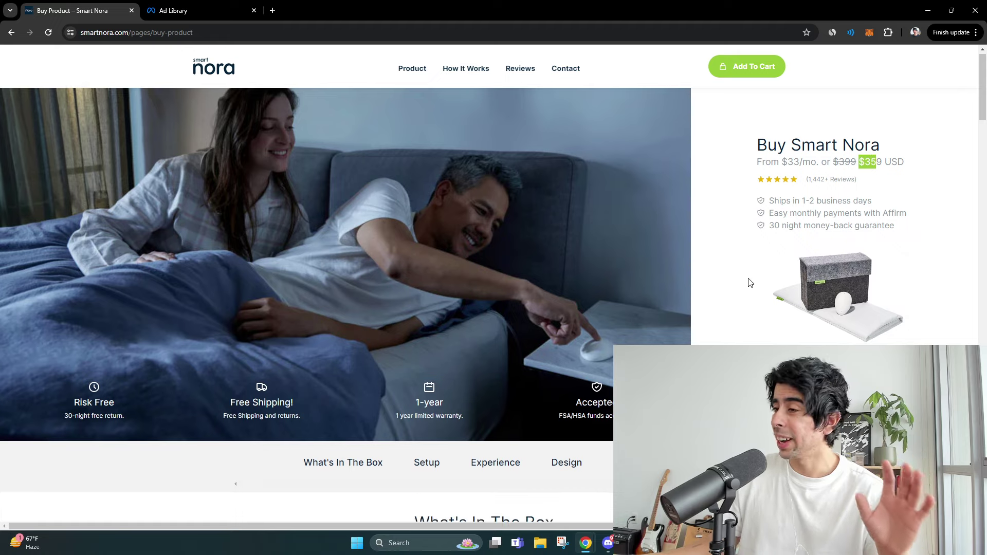
scroll(723, 274, "down", 2)
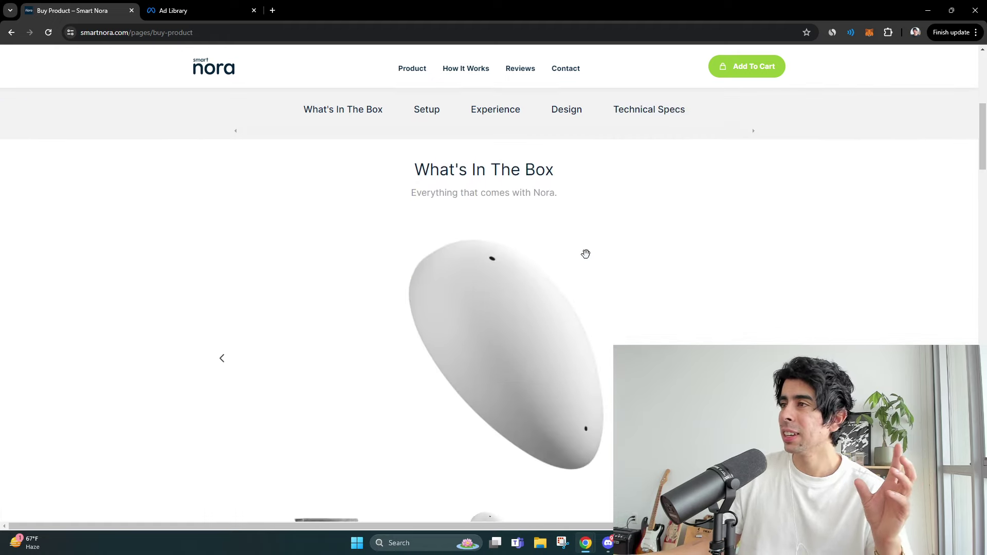
scroll(584, 249, "down", 1)
scroll(586, 251, "down", 2)
scroll(585, 250, "down", 2)
scroll(577, 258, "down", 1)
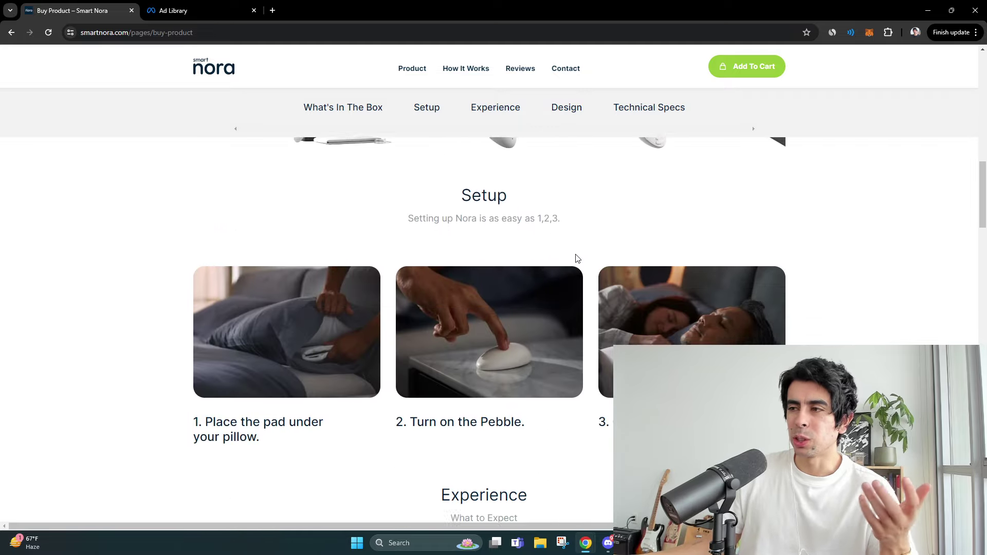
scroll(577, 257, "down", 1)
scroll(571, 260, "down", 2)
scroll(561, 260, "down", 1)
scroll(566, 258, "down", 2)
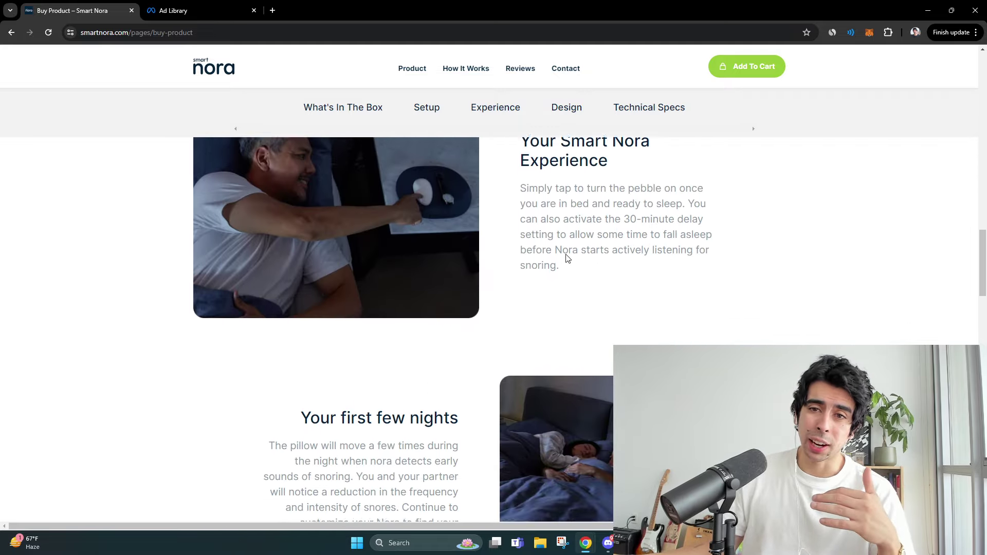
scroll(566, 256, "down", 2)
scroll(567, 253, "down", 1)
scroll(568, 251, "down", 1)
scroll(577, 253, "down", 3)
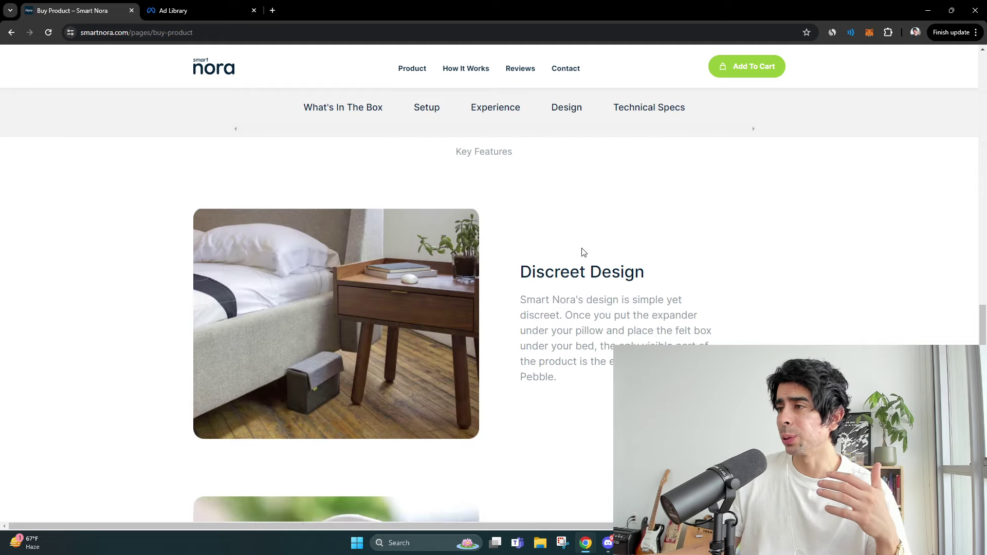
scroll(582, 252, "down", 3)
scroll(594, 258, "down", 2)
scroll(602, 270, "down", 2)
scroll(613, 249, "down", 5)
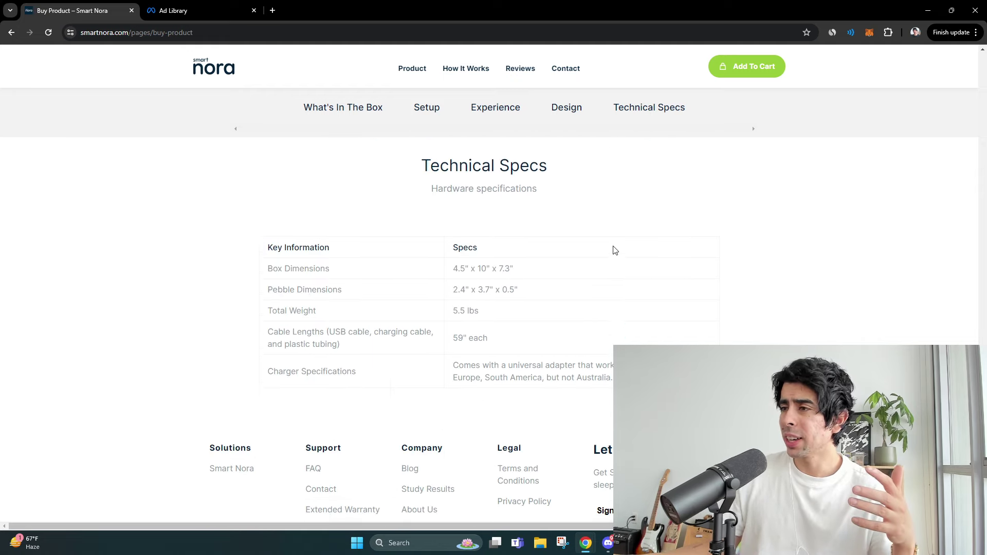
scroll(615, 243, "down", 1)
scroll(610, 243, "up", 3)
scroll(670, 267, "up", 5)
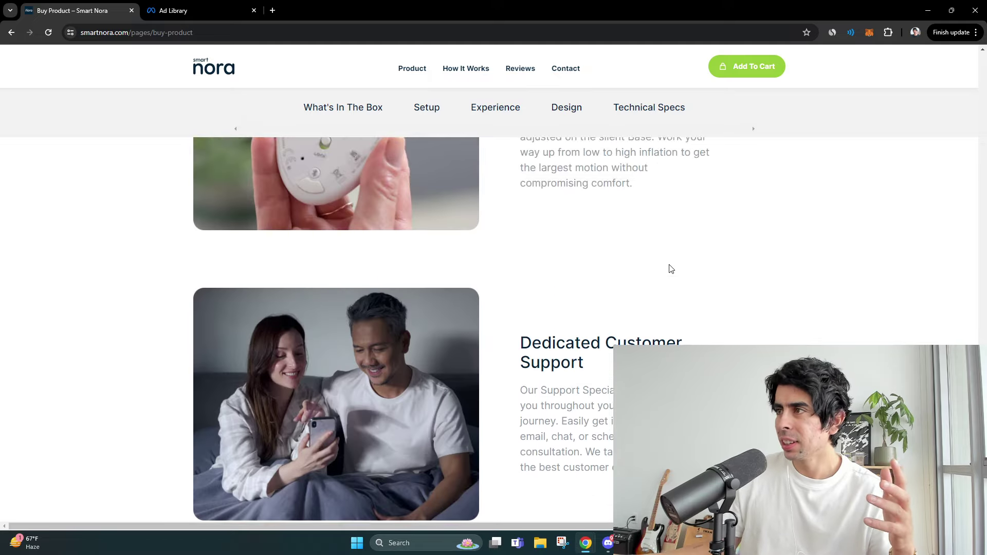
scroll(684, 270, "up", 4)
scroll(681, 285, "up", 5)
scroll(682, 286, "up", 5)
scroll(679, 296, "up", 5)
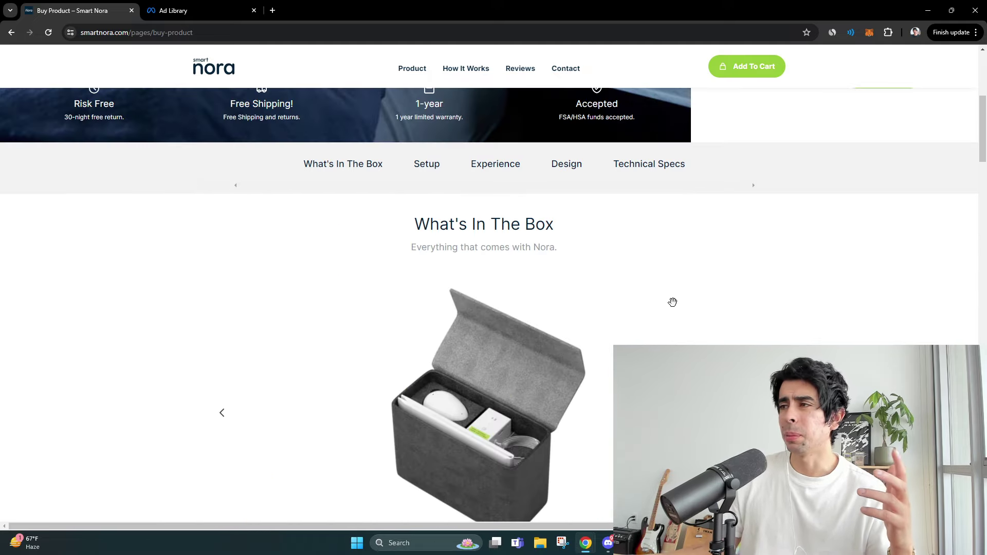
scroll(672, 302, "up", 5)
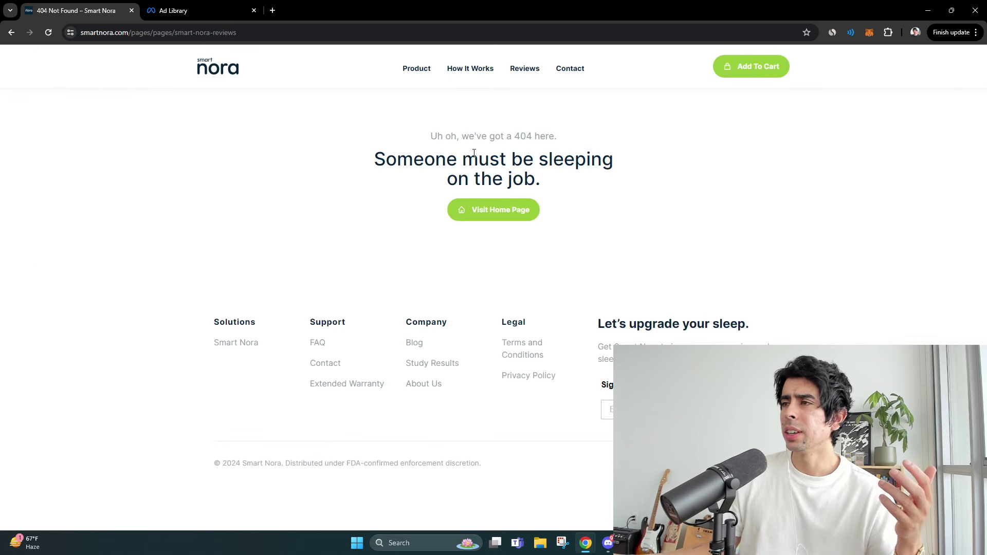
left_click(833, 33)
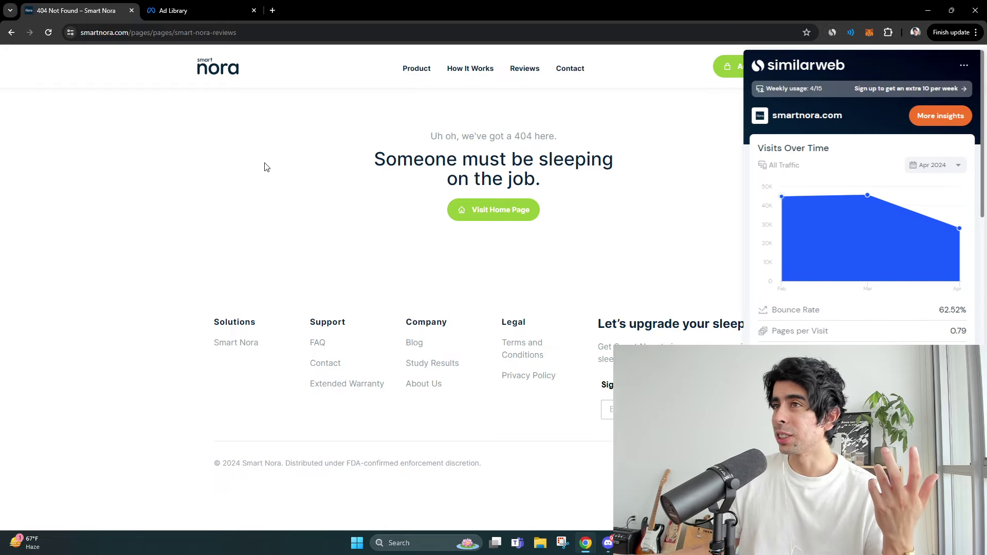
left_click(195, 10)
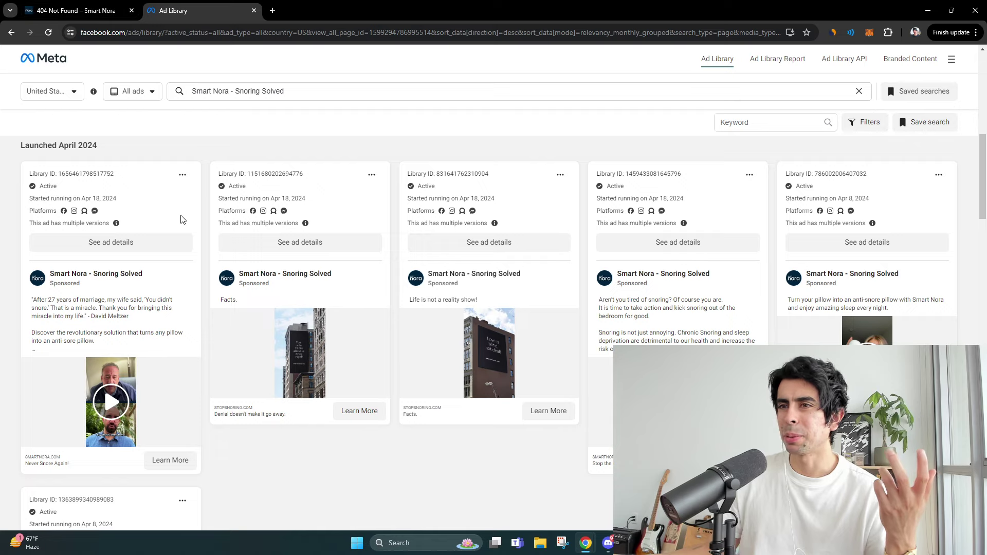
scroll(203, 221, "up", 5)
scroll(214, 229, "up", 2)
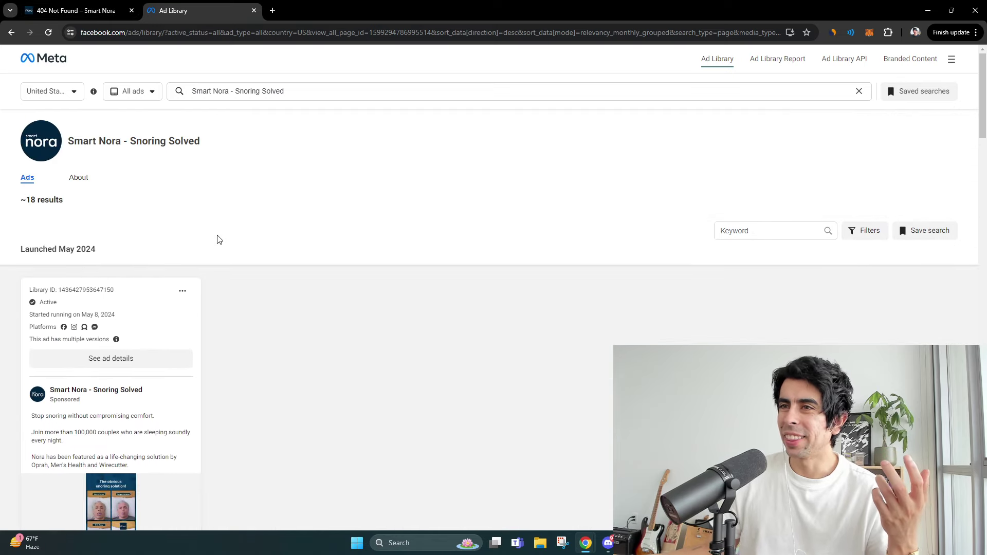
scroll(180, 218, "down", 3)
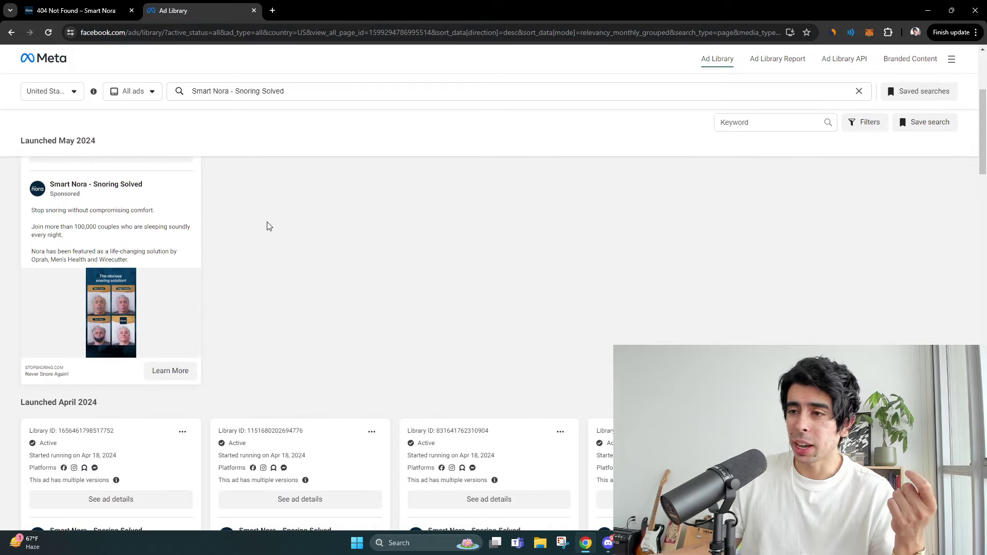
scroll(269, 225, "down", 3)
scroll(308, 332, "down", 2)
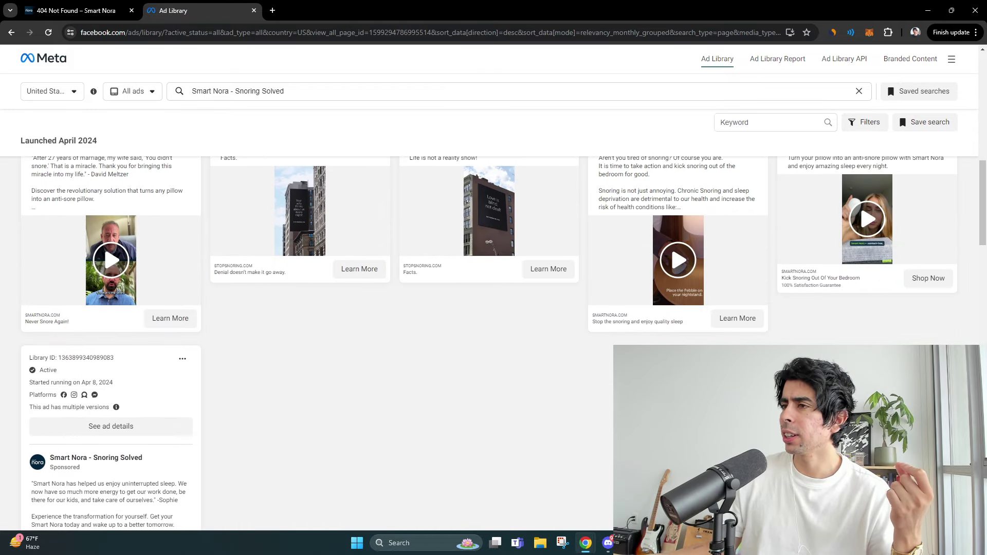
scroll(309, 332, "up", 2)
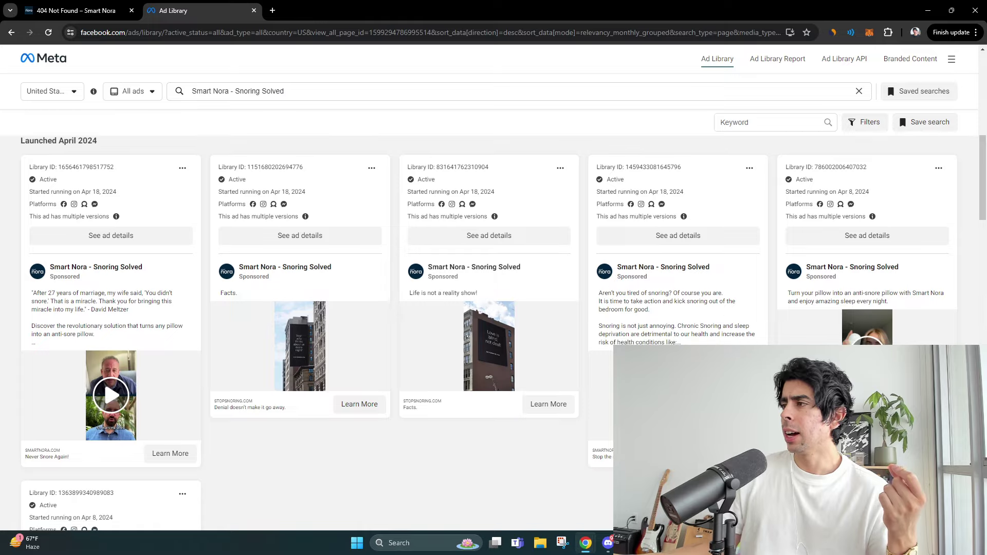
scroll(370, 311, "down", 3)
scroll(300, 377, "down", 3)
scroll(301, 377, "down", 3)
scroll(301, 377, "down", 3)
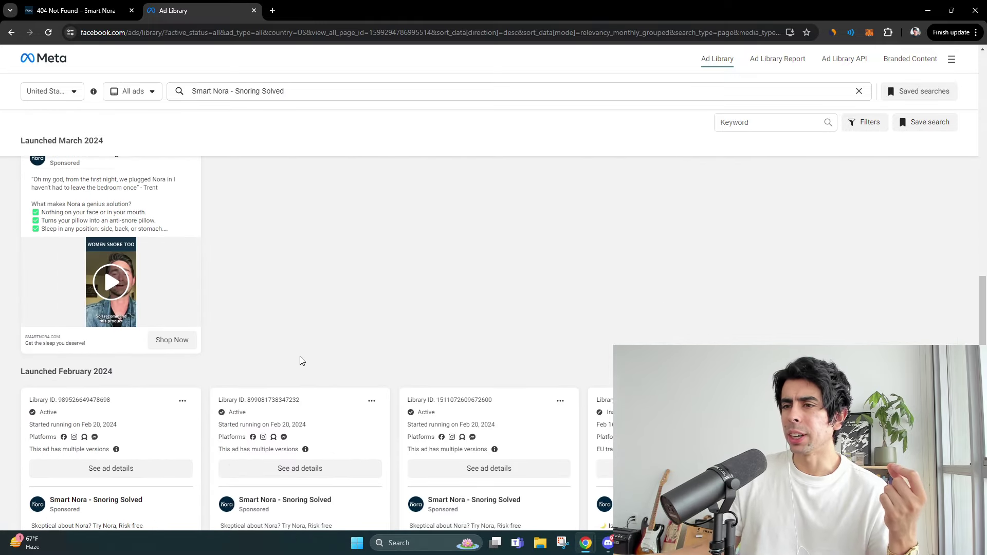
scroll(300, 370, "down", 2)
scroll(296, 358, "down", 3)
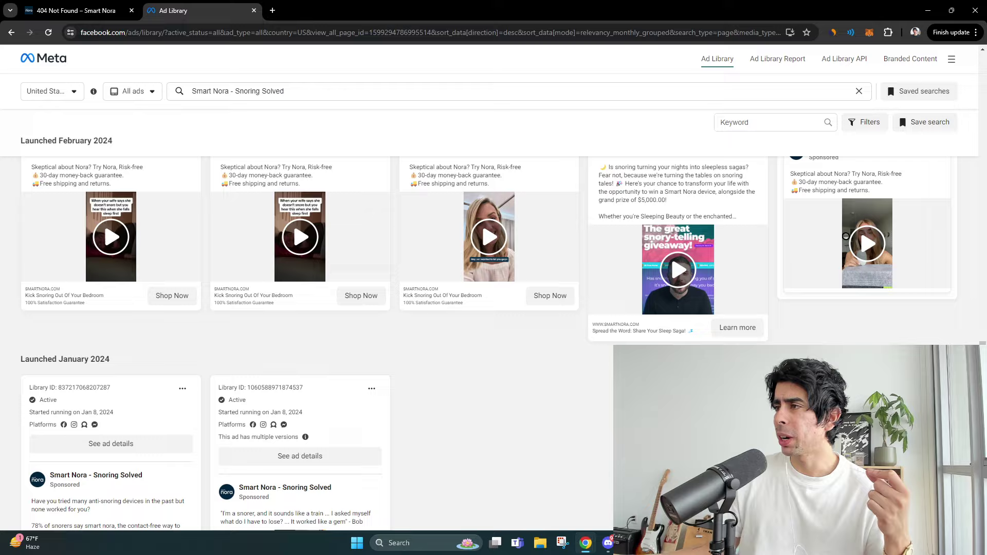
scroll(609, 397, "up", 2)
scroll(609, 397, "down", 2)
scroll(542, 376, "down", 2)
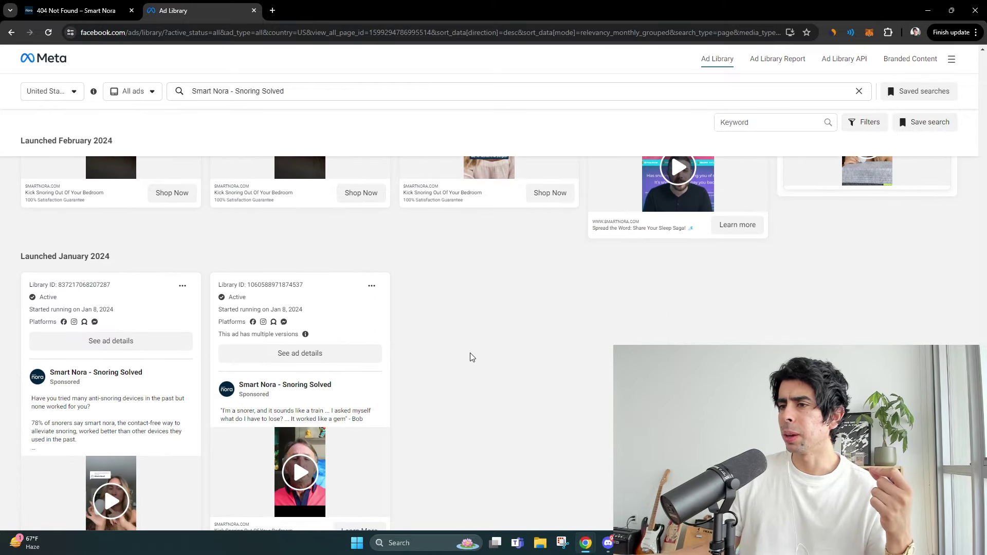
scroll(455, 354, "down", 1)
scroll(324, 386, "down", 2)
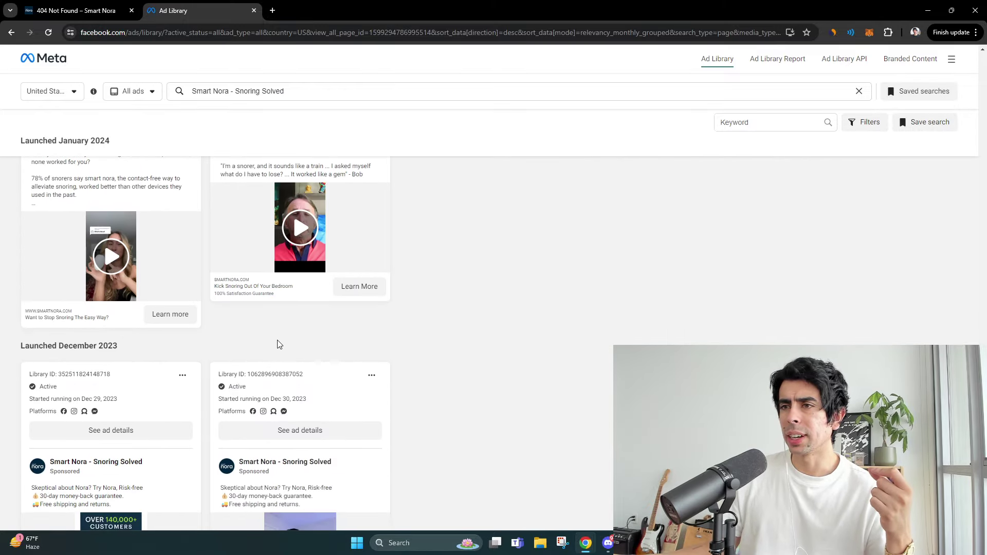
scroll(255, 340, "up", 1)
scroll(129, 326, "up", 1)
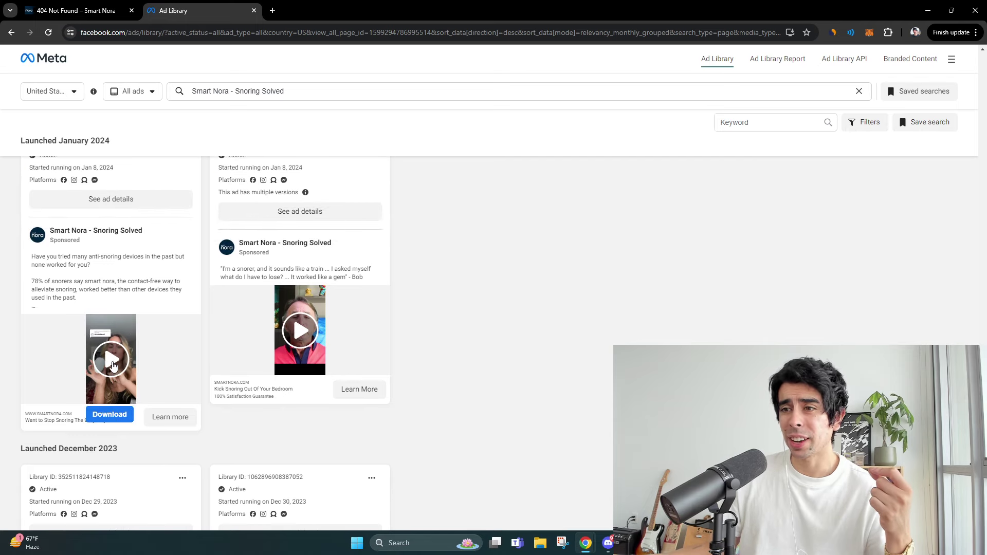
scroll(116, 324, "down", 1)
Browse Smart Nora's ads back to December 2023 and play the left January 2024 video ad
left_click(109, 317)
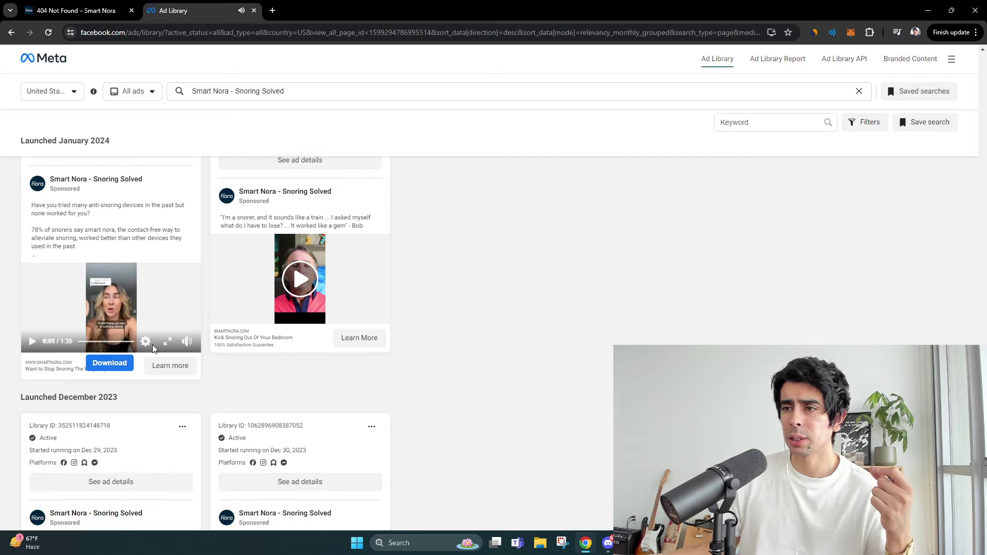
Watch the January 2024 'What's Nora?' ad full screen to 0:27, then exit full screen
left_click(169, 341)
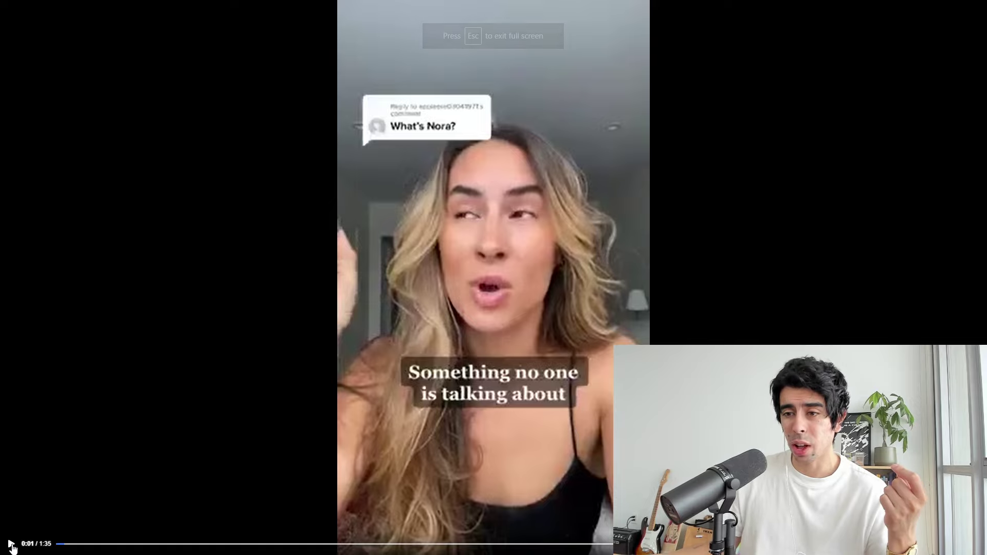
left_click(12, 544)
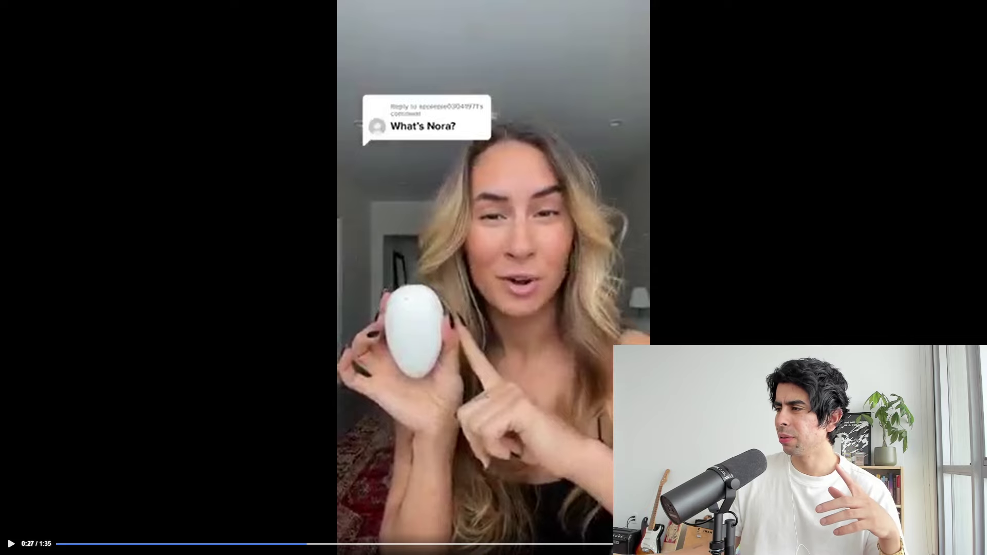
key("Escape")
scroll(553, 368, "down", 1)
scroll(552, 368, "down", 2)
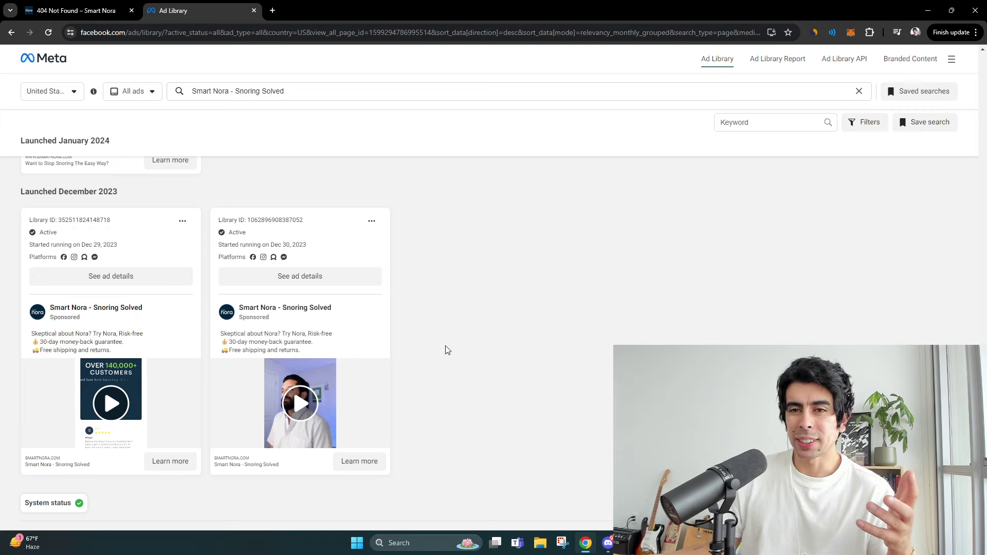
scroll(445, 350, "up", 2)
scroll(441, 347, "up", 3)
scroll(434, 355, "up", 2)
scroll(433, 362, "up", 2)
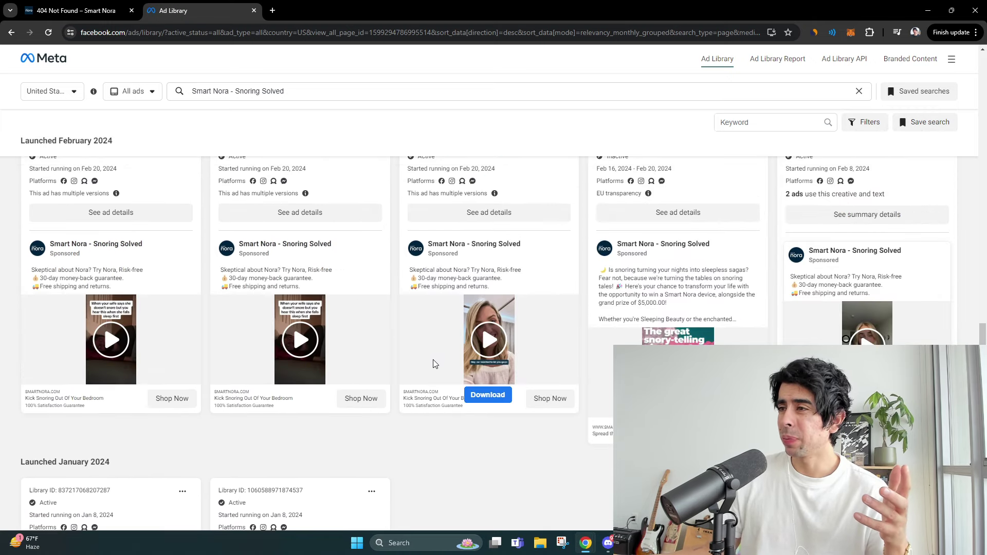
scroll(433, 364, "down", 3)
scroll(371, 393, "up", 2)
scroll(311, 425, "up", 2)
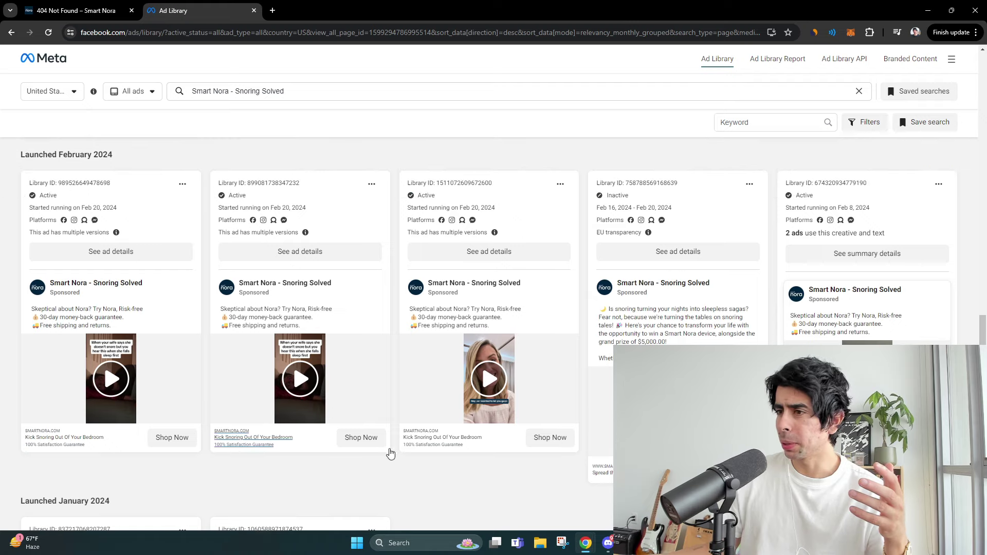
scroll(433, 470, "up", 1)
scroll(432, 470, "up", 2)
scroll(448, 432, "up", 1)
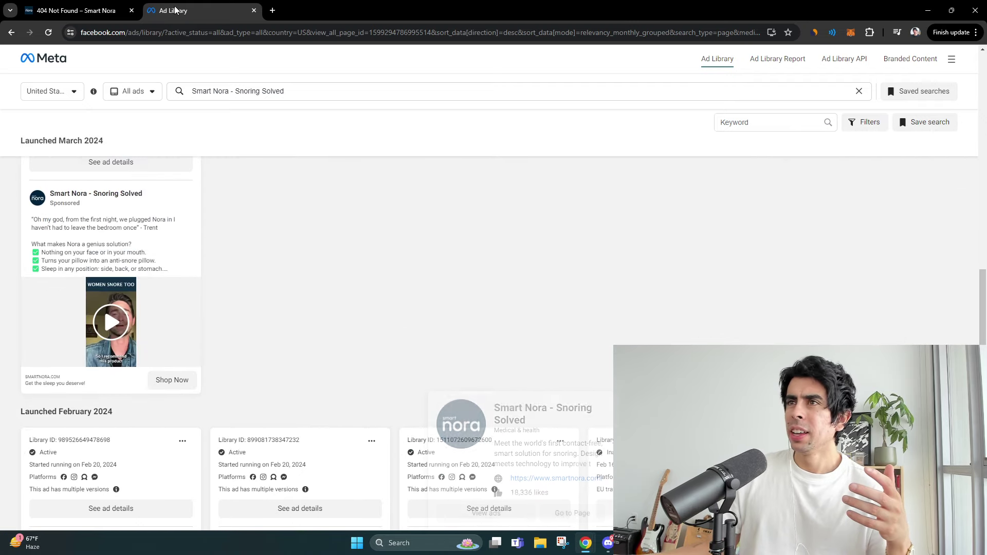
Recheck the February and March 2024 ads, then return to Smart Nora's 404 reviews page
left_click(109, 8)
Go to the Smart Nora homepage and browse down to the 100,000-couples celebrity testimonials
left_click(158, 9)
left_click(77, 10)
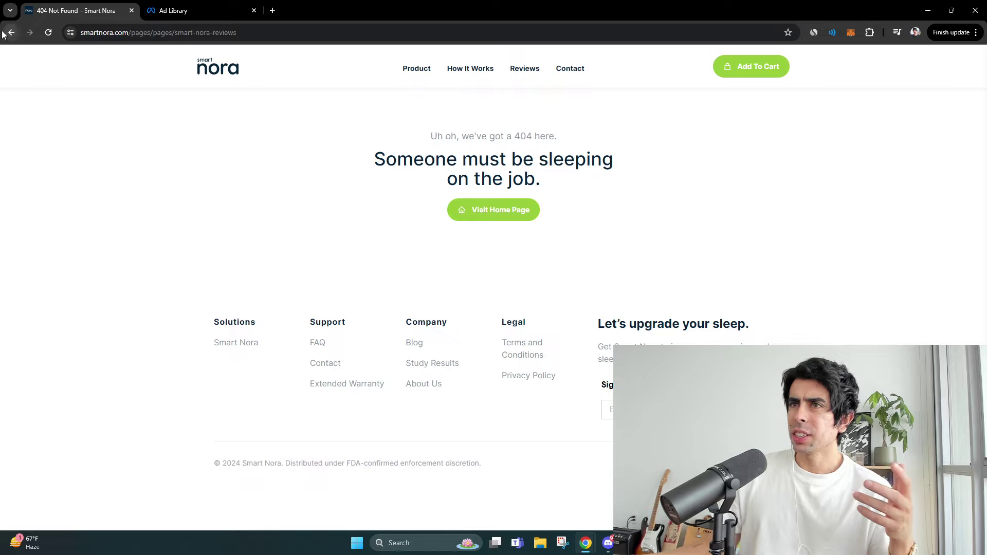
left_click(11, 31)
scroll(463, 294, "down", 5)
scroll(493, 216, "down", 3)
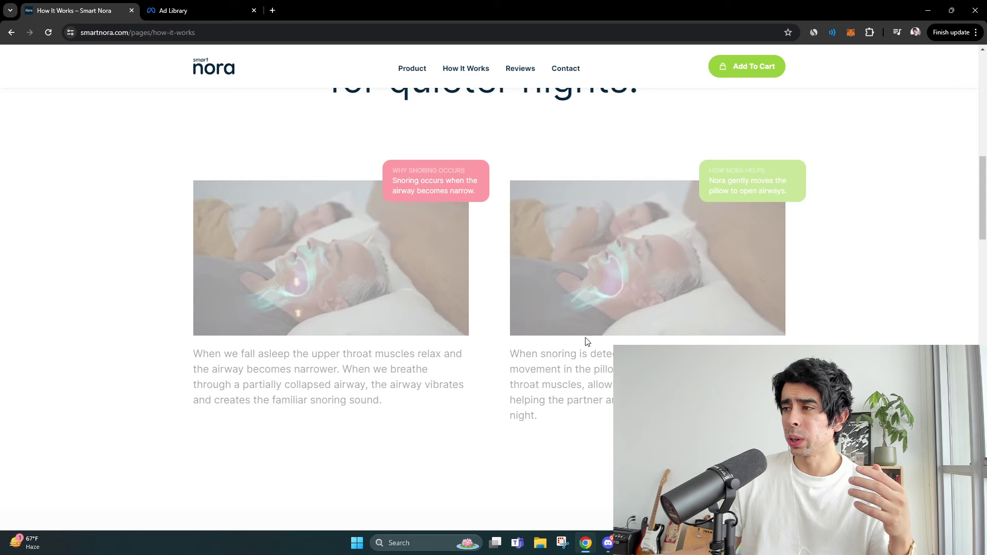
scroll(585, 341, "down", 1)
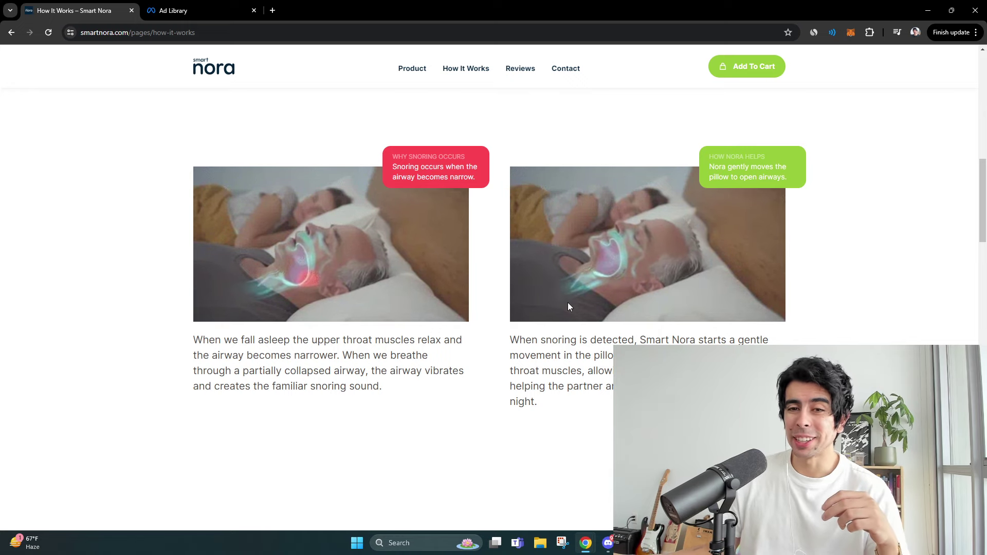
scroll(568, 308, "up", 3)
scroll(540, 286, "up", 3)
scroll(508, 263, "up", 3)
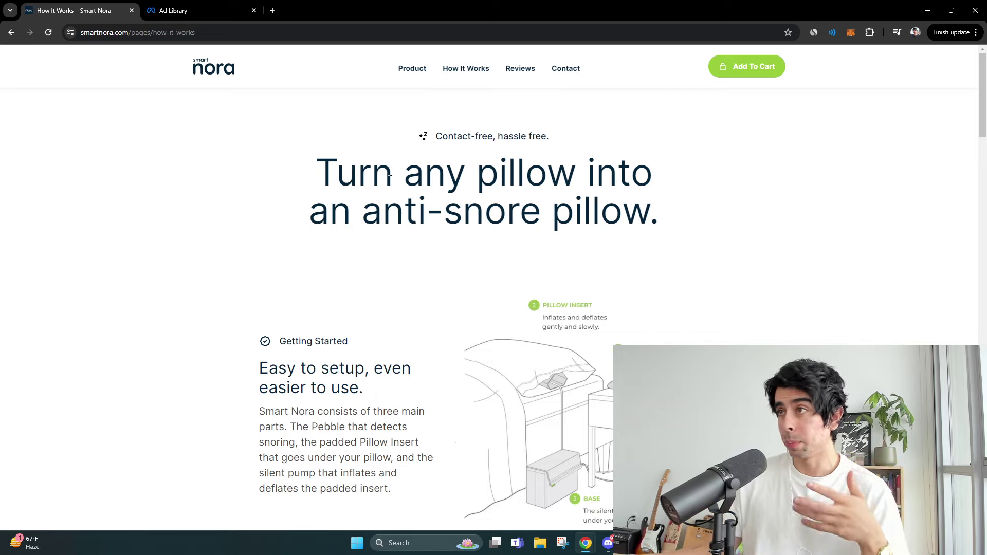
scroll(344, 160, "down", 3)
scroll(308, 131, "down", 2)
scroll(214, 82, "up", 3)
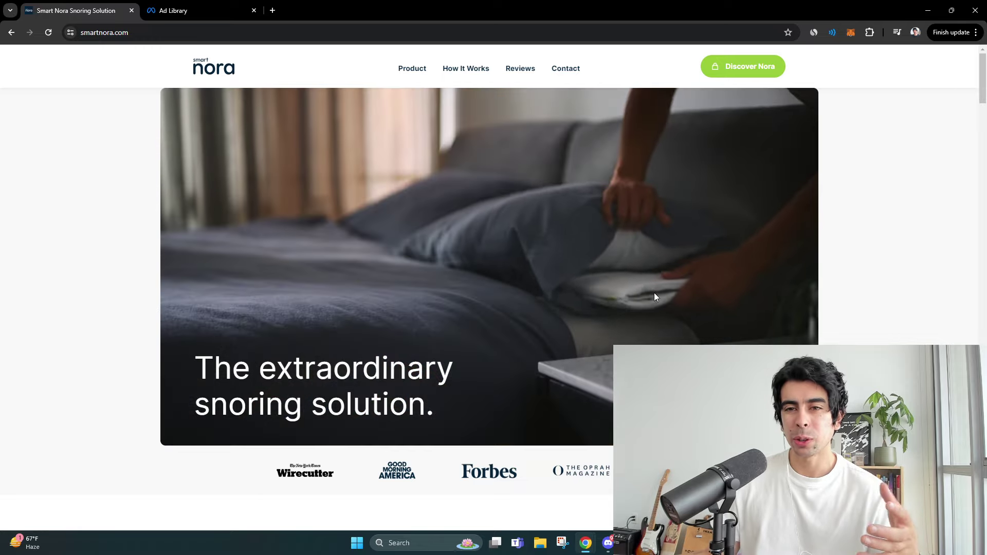
scroll(654, 298, "down", 1)
scroll(652, 302, "down", 2)
scroll(640, 316, "down", 3)
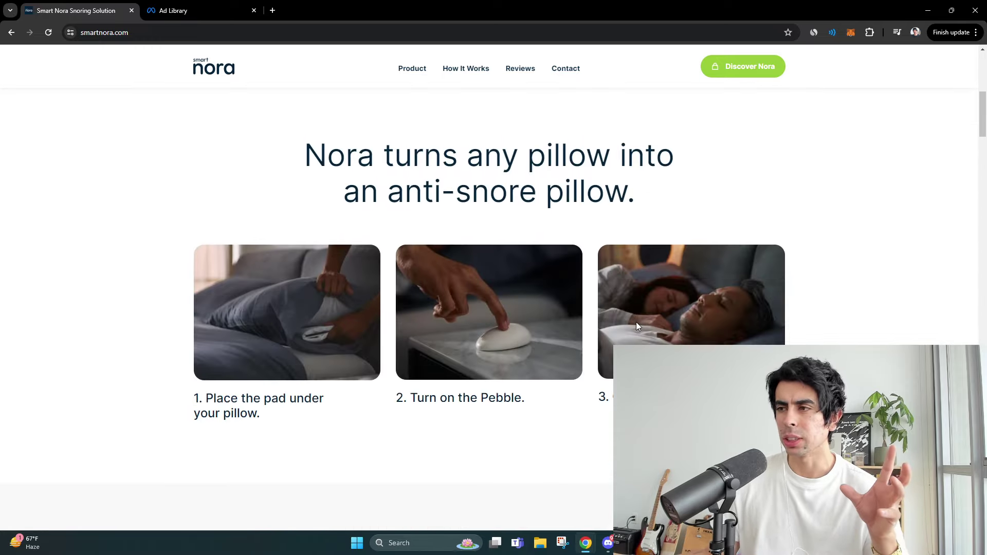
scroll(652, 307, "down", 2)
scroll(652, 307, "down", 1)
scroll(648, 306, "down", 2)
scroll(648, 296, "down", 4)
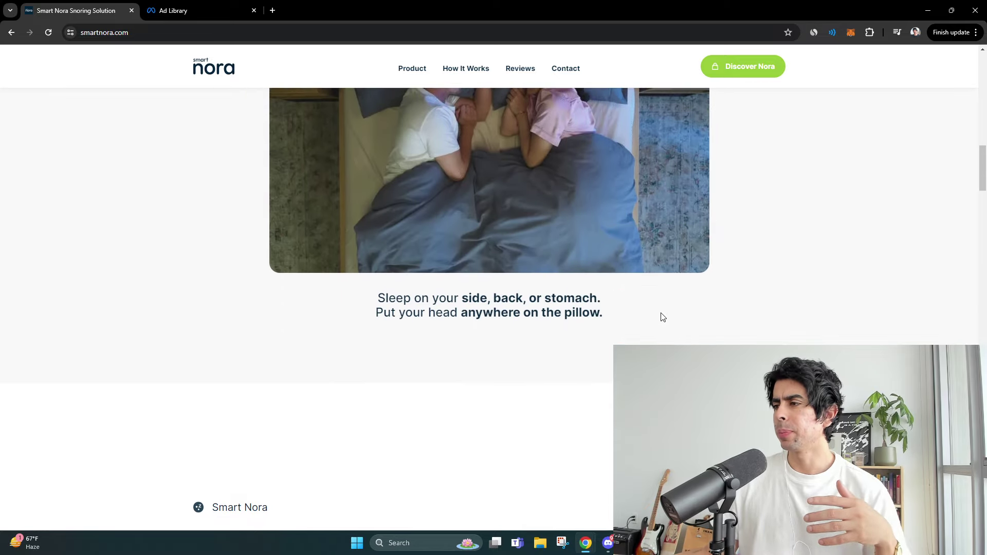
scroll(658, 315, "down", 3)
scroll(494, 309, "down", 2)
scroll(494, 309, "down", 2)
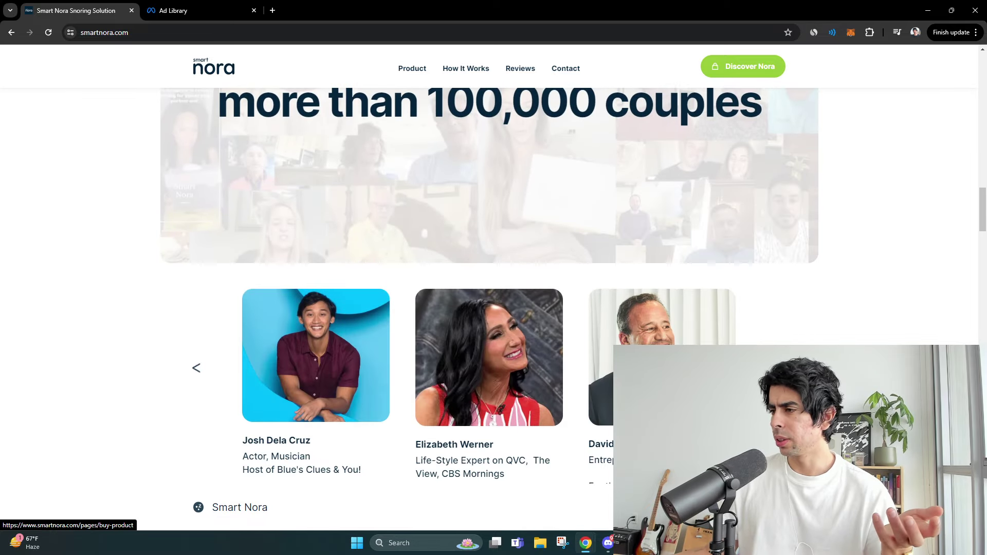
Show Tareq's SmartNora million-dollar pitch in Akemi Lab's #store-reviews, with Streamer Mode disabled
left_click(608, 543)
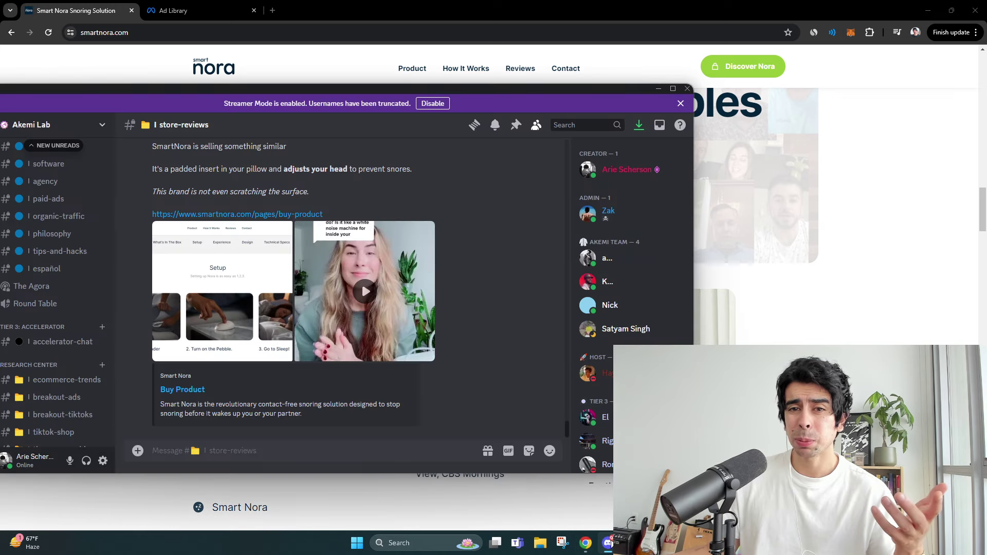
left_click(681, 104)
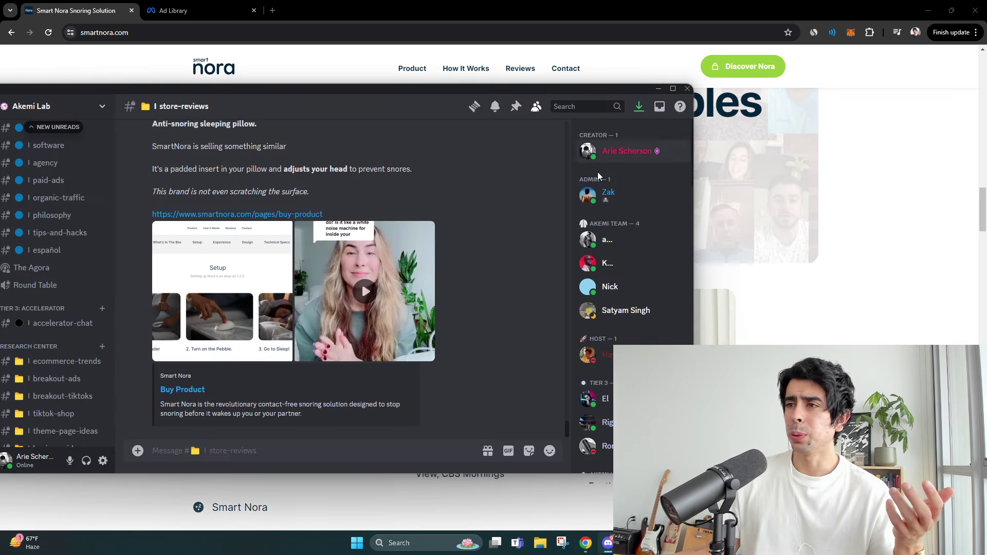
scroll(464, 270, "up", 1)
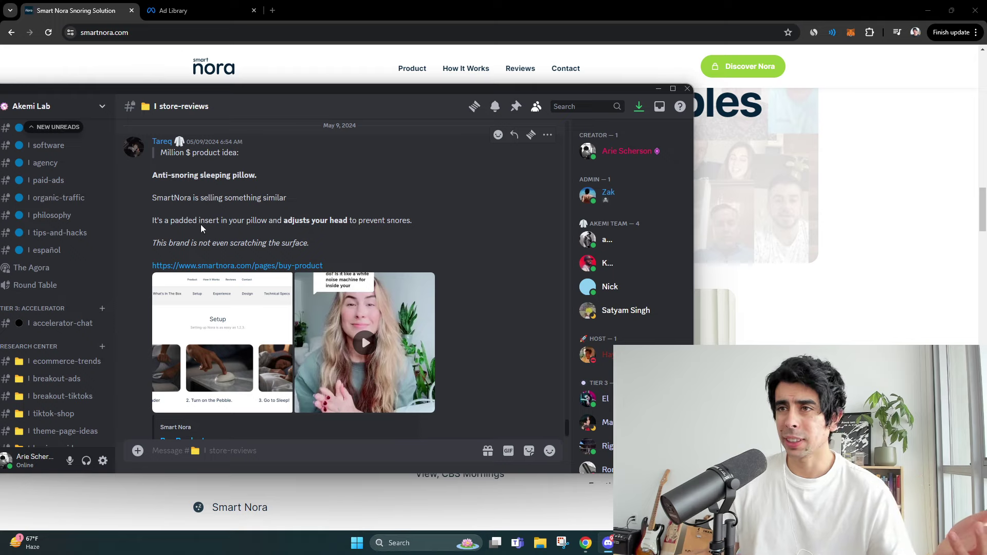
scroll(62, 250, "up", 1)
scroll(62, 254, "up", 3)
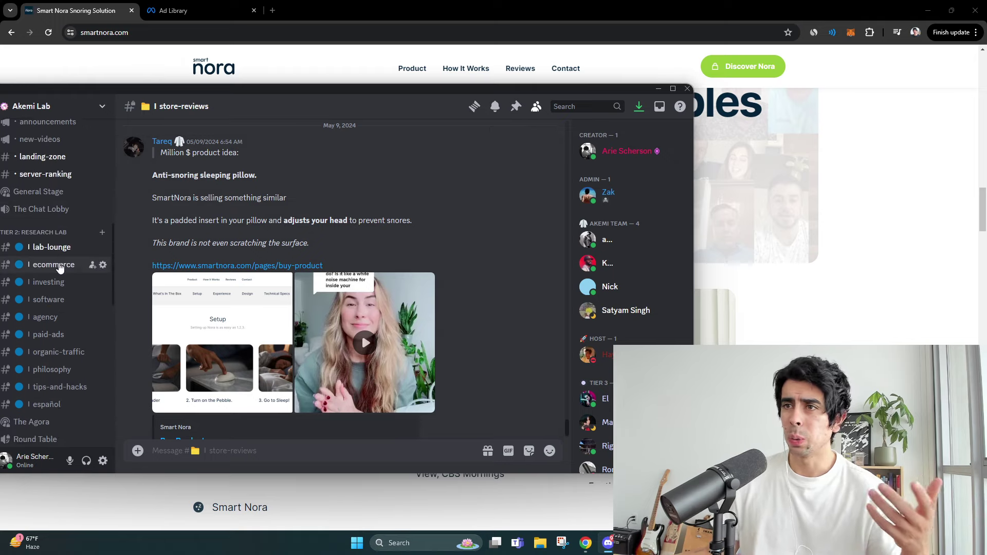
scroll(60, 269, "up", 1)
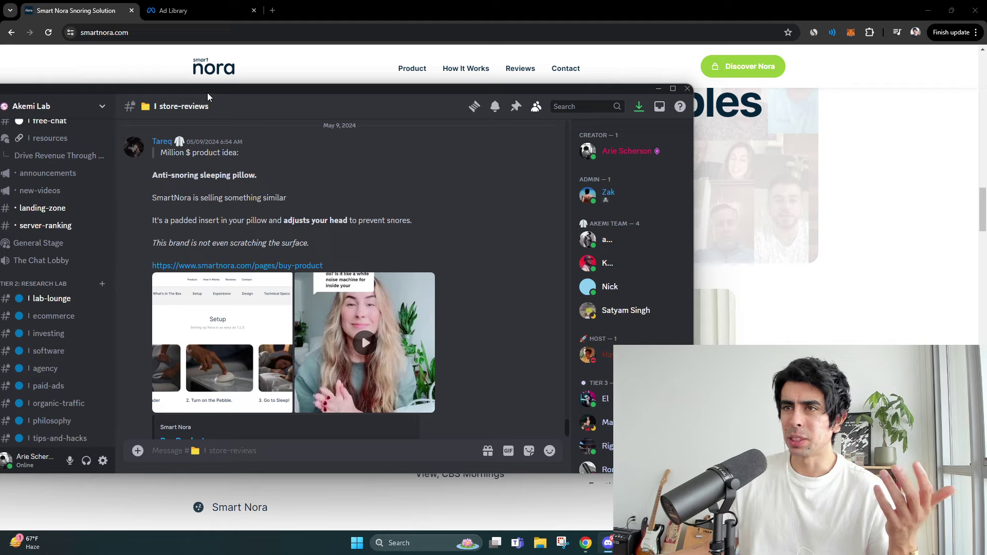
left_click_drag(207, 96, 210, 96)
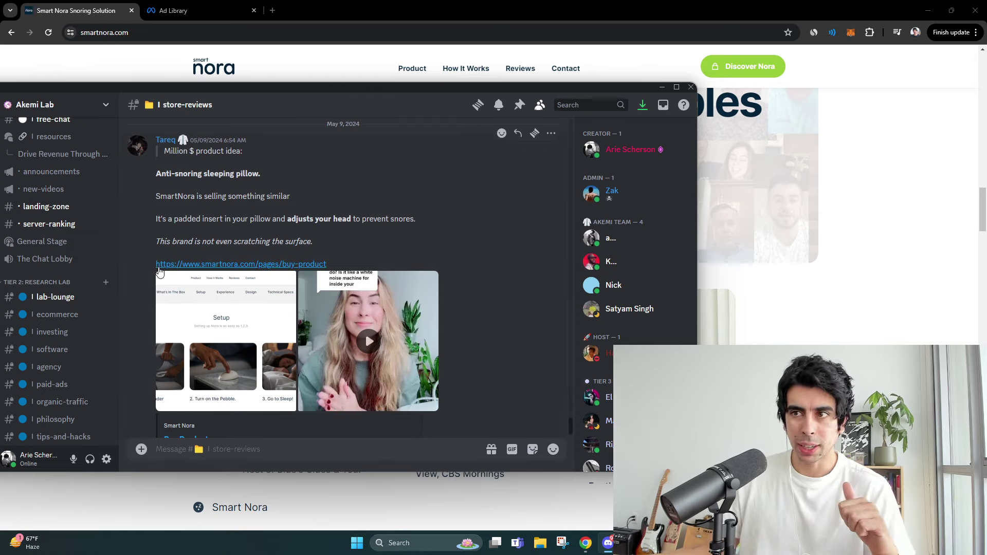
scroll(385, 244, "down", 2)
scroll(383, 248, "up", 2)
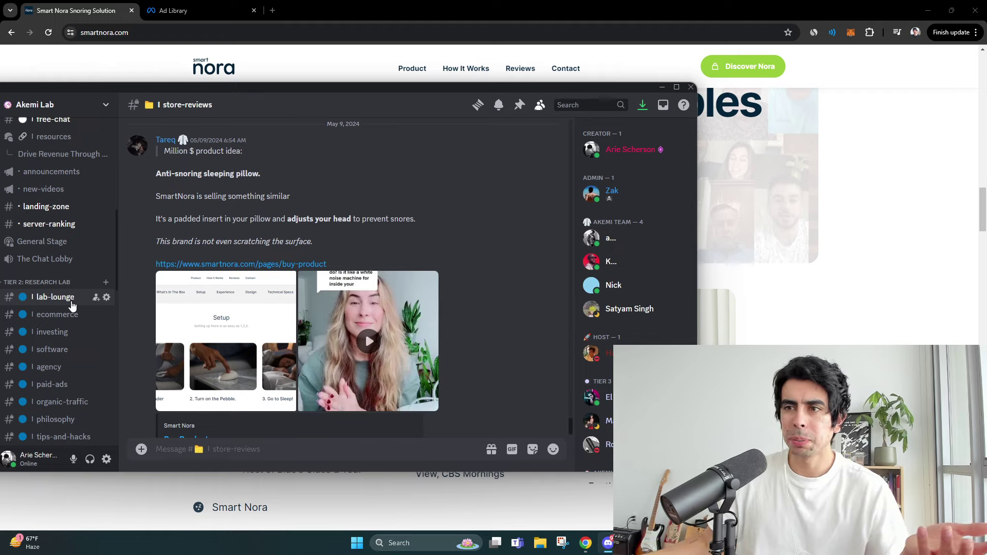
scroll(71, 317, "up", 2)
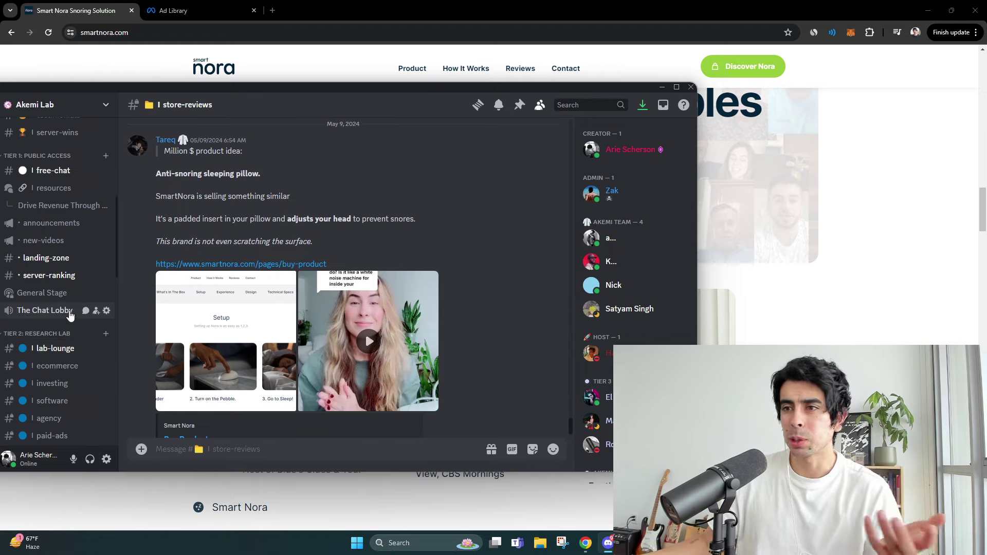
scroll(68, 332, "up", 1)
scroll(85, 330, "up", 1)
scroll(93, 328, "down", 4)
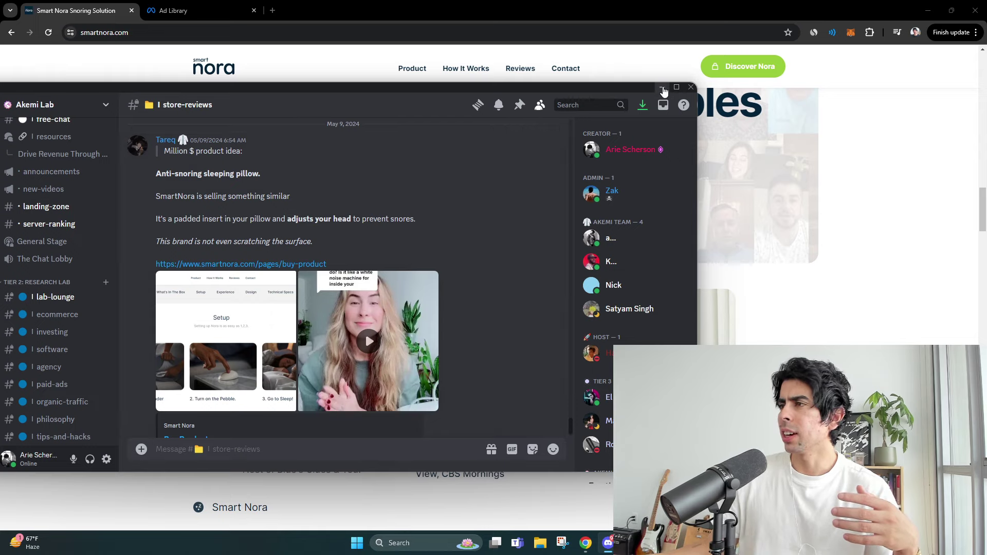
Minimize Discord and reload the smartnora.com homepage at its snoring-solution hero
left_click(663, 91)
scroll(813, 254, "up", 3)
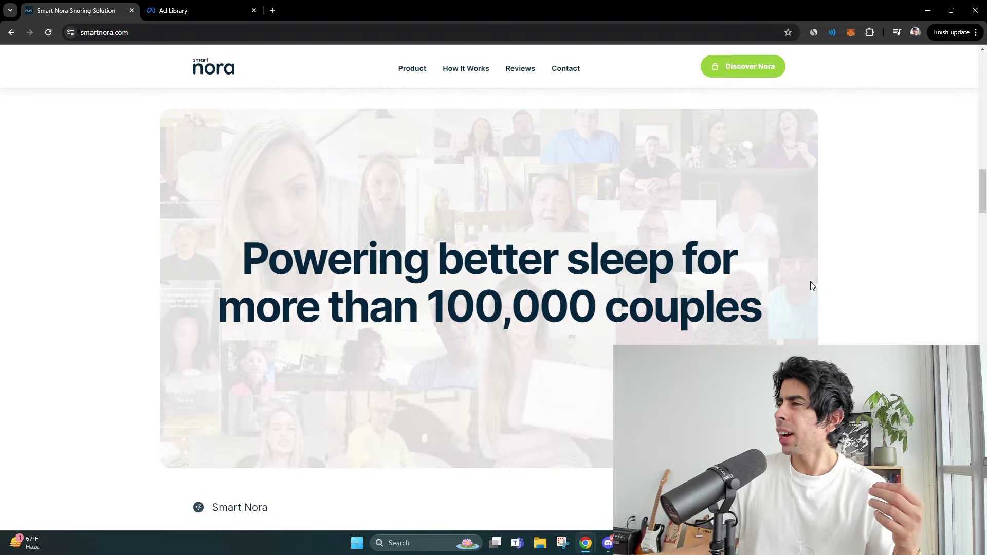
scroll(783, 287, "up", 3)
scroll(772, 287, "up", 4)
scroll(694, 278, "up", 5)
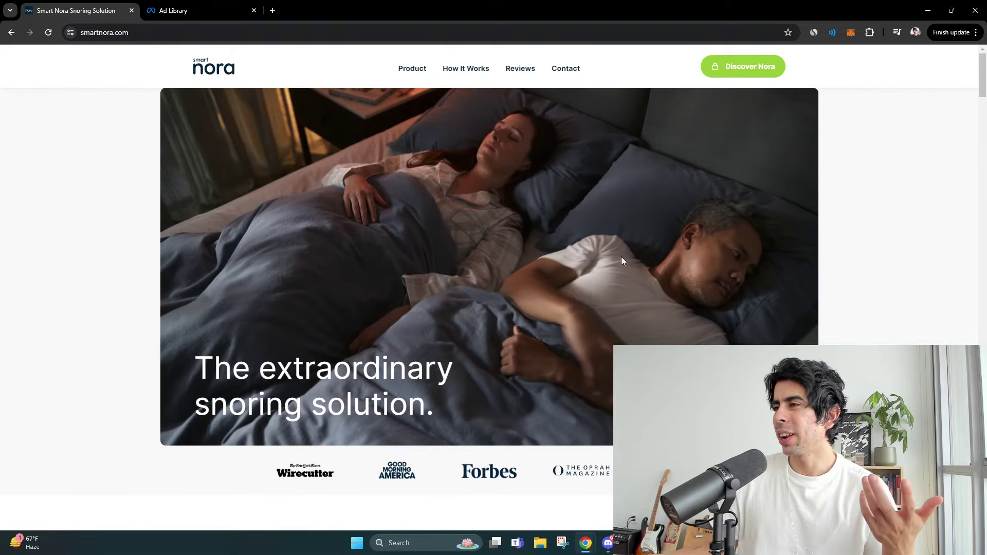
left_click(306, 162)
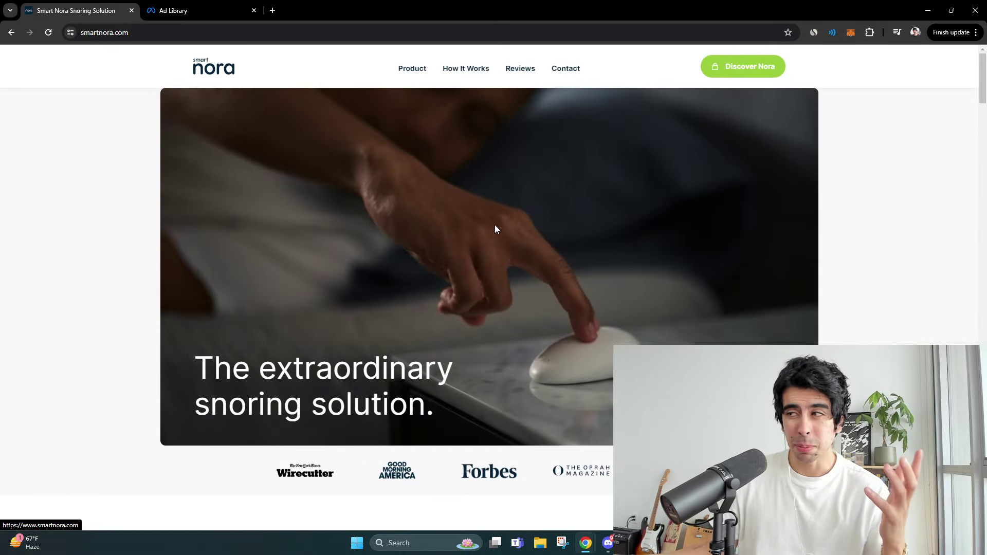
scroll(494, 232, "down", 3)
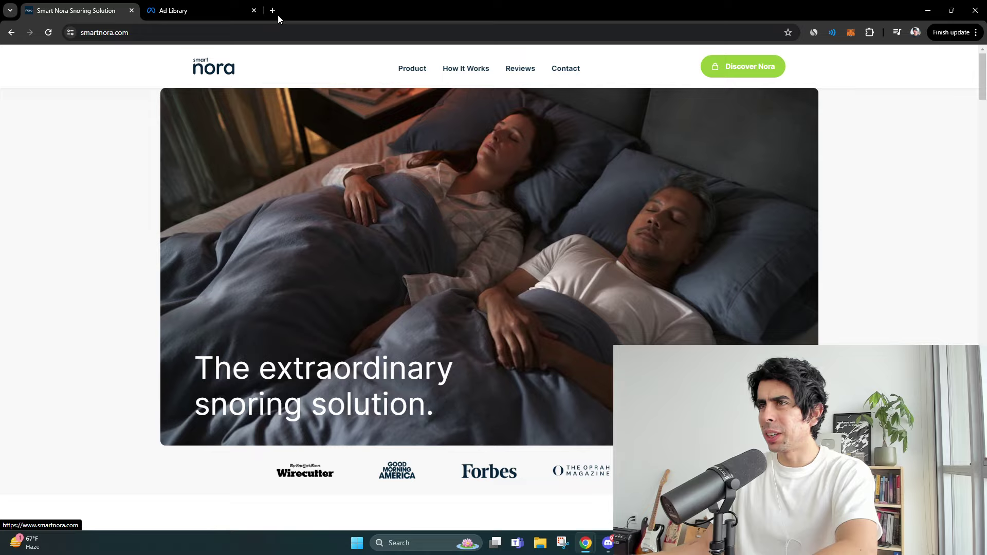
Load alibaba.com in a new tab and enter 'snoring' in its search box
left_click(272, 10)
type("alibaba.com")
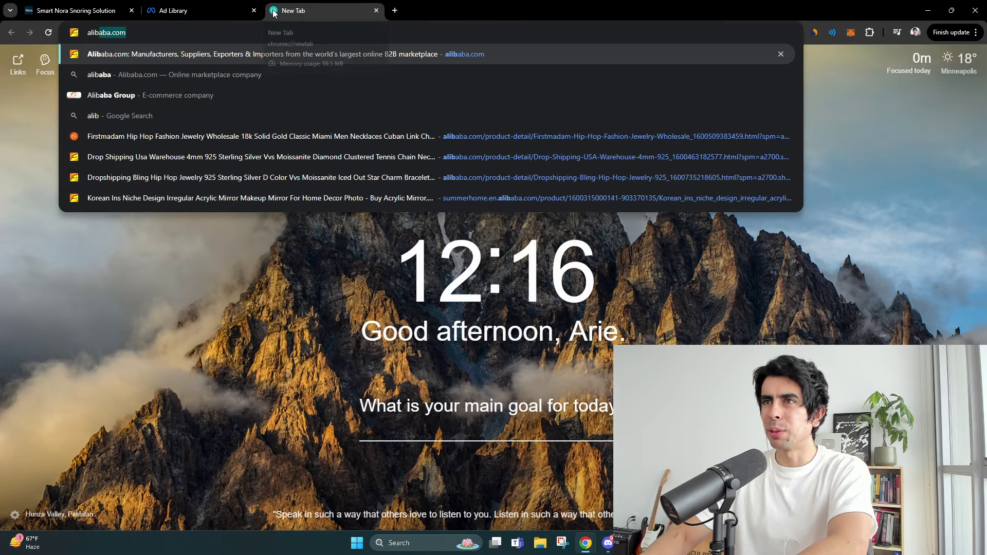
key("Return")
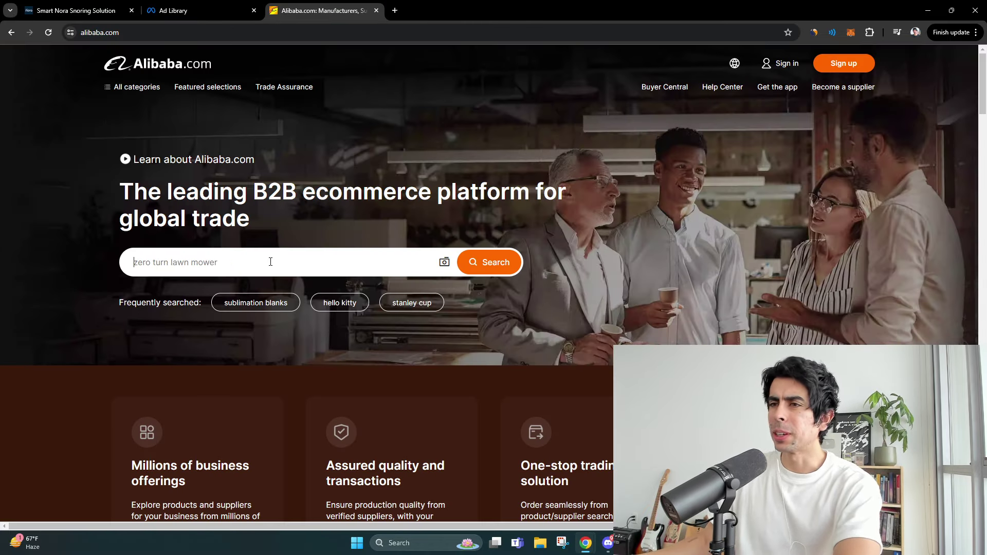
left_click(270, 262)
type("snoring device")
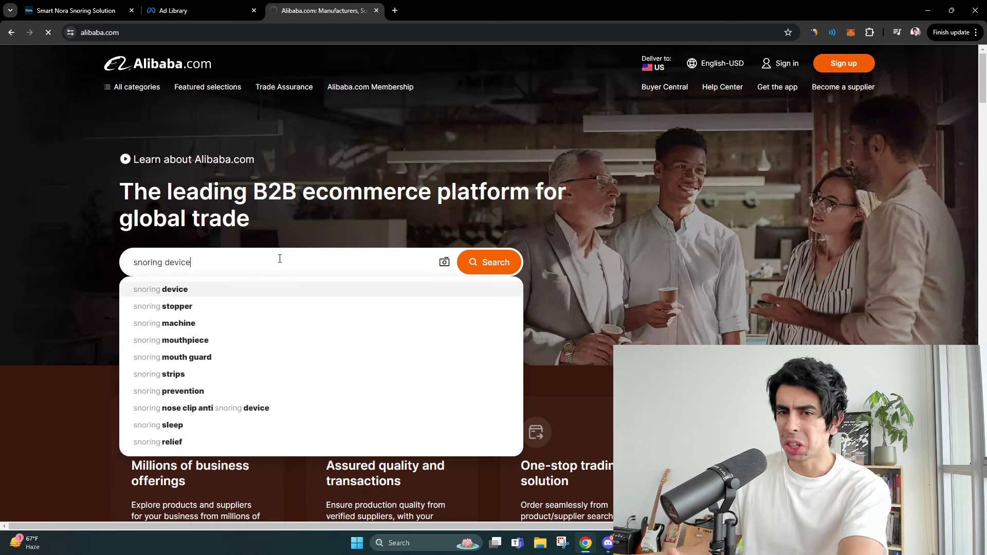
Browse Alibaba's 'snoring device' results of cheap nasal clips and mouth tapes, then return to Smart Nora
key("Return")
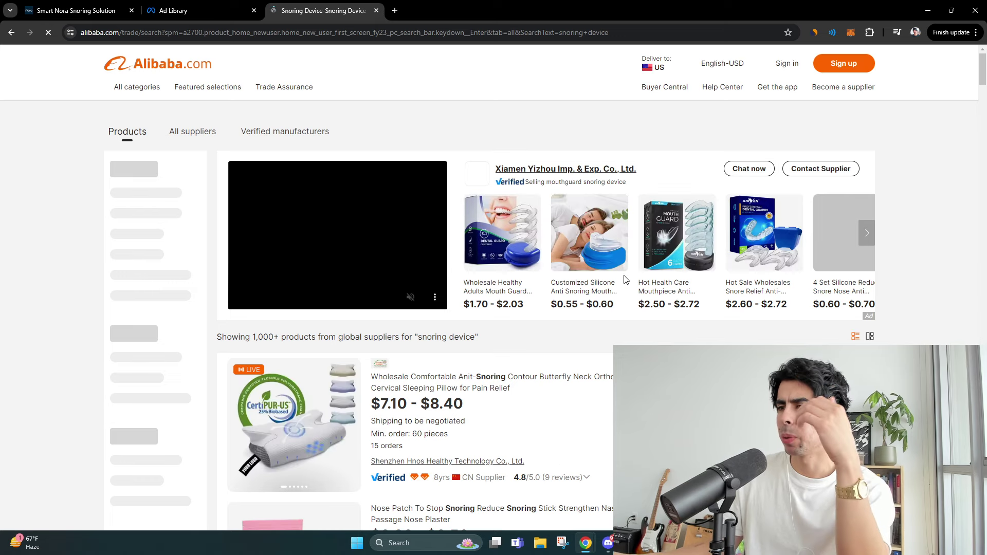
scroll(326, 336, "down", 2)
scroll(326, 336, "down", 1)
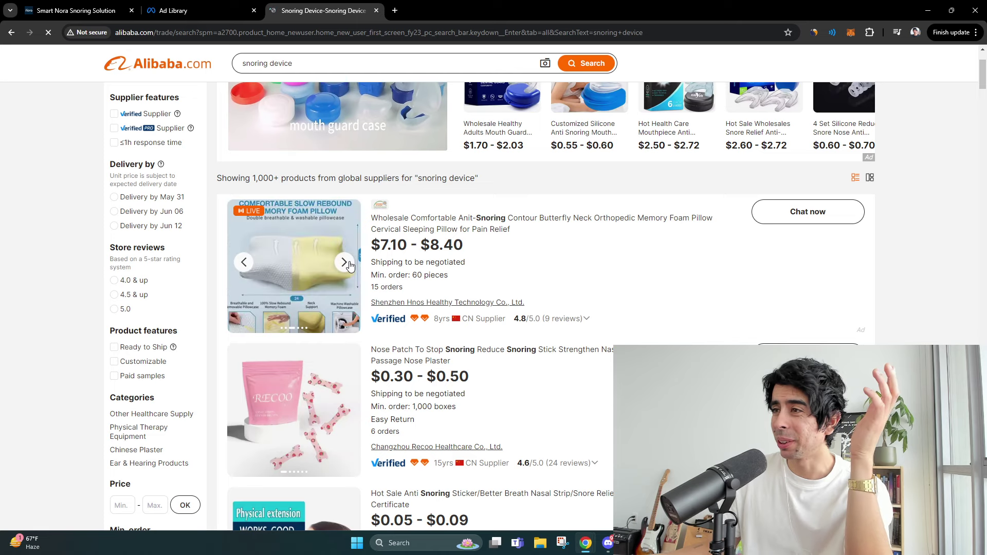
scroll(303, 323, "down", 1)
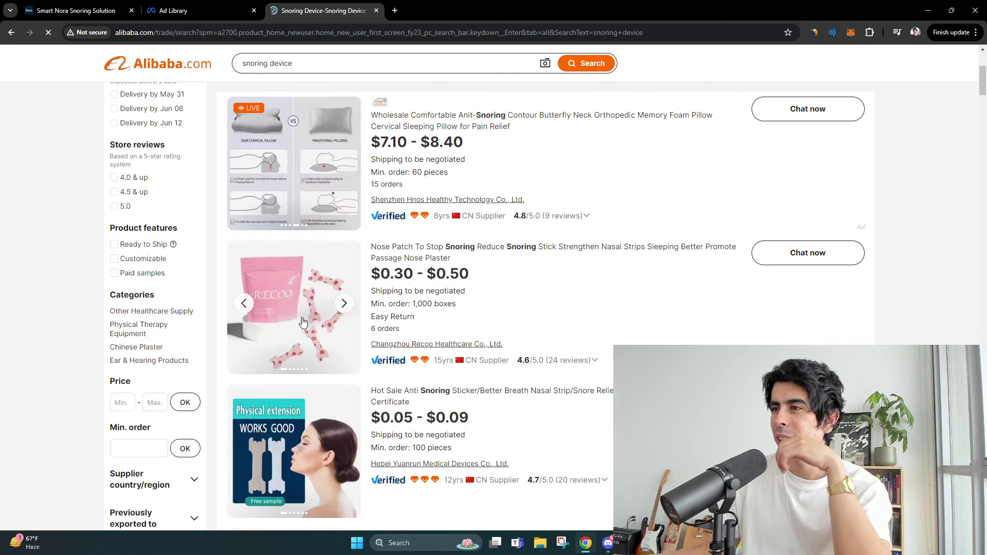
scroll(303, 323, "down", 2)
scroll(293, 294, "down", 2)
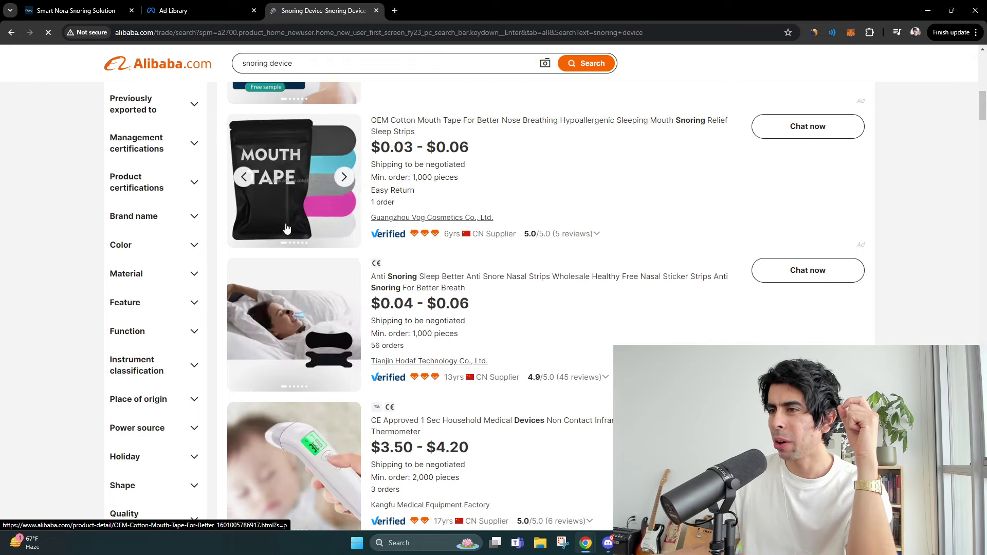
scroll(285, 230, "down", 2)
scroll(376, 267, "down", 2)
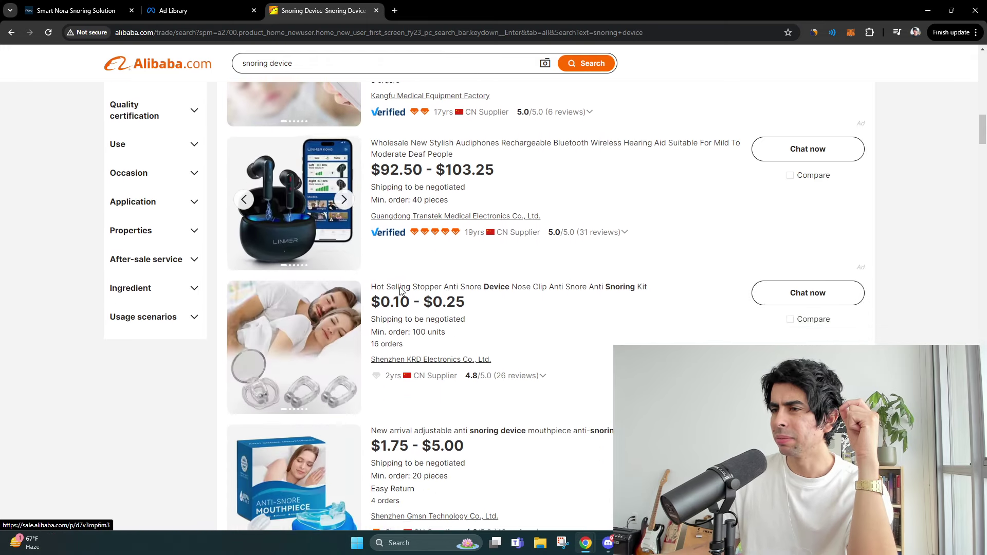
scroll(280, 286, "down", 1)
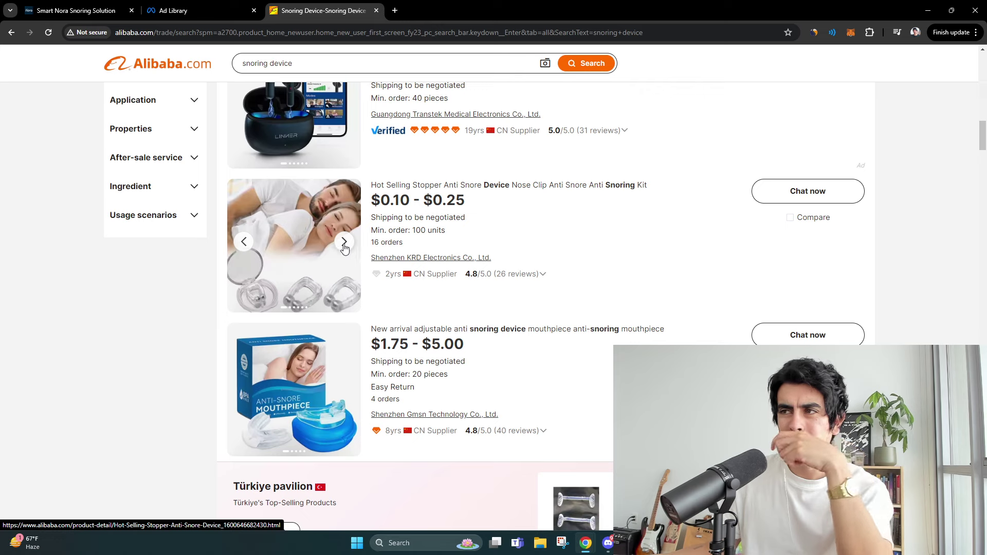
scroll(345, 249, "down", 1)
scroll(347, 253, "down", 1)
scroll(348, 256, "down", 2)
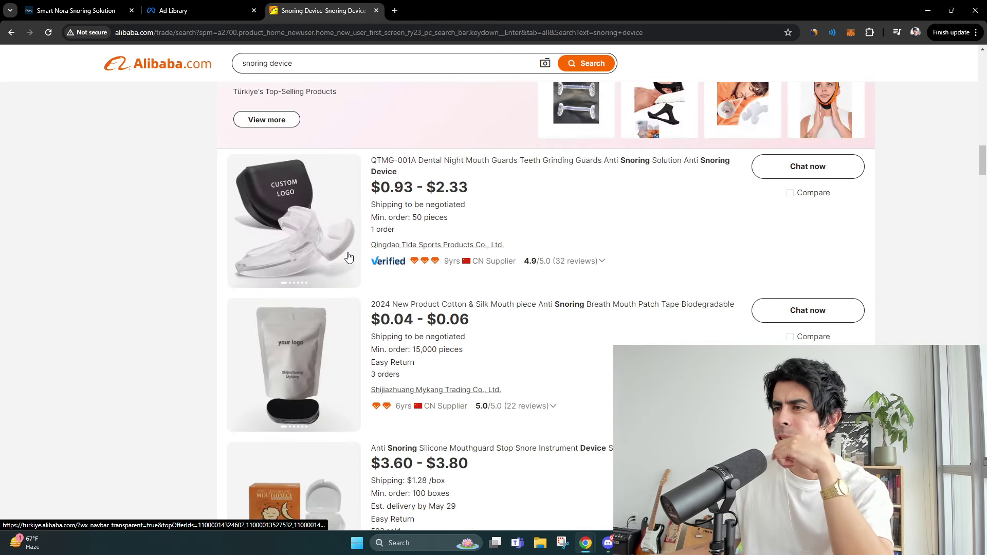
scroll(347, 263, "down", 1)
scroll(346, 262, "up", 1)
scroll(345, 231, "down", 2)
scroll(346, 233, "down", 2)
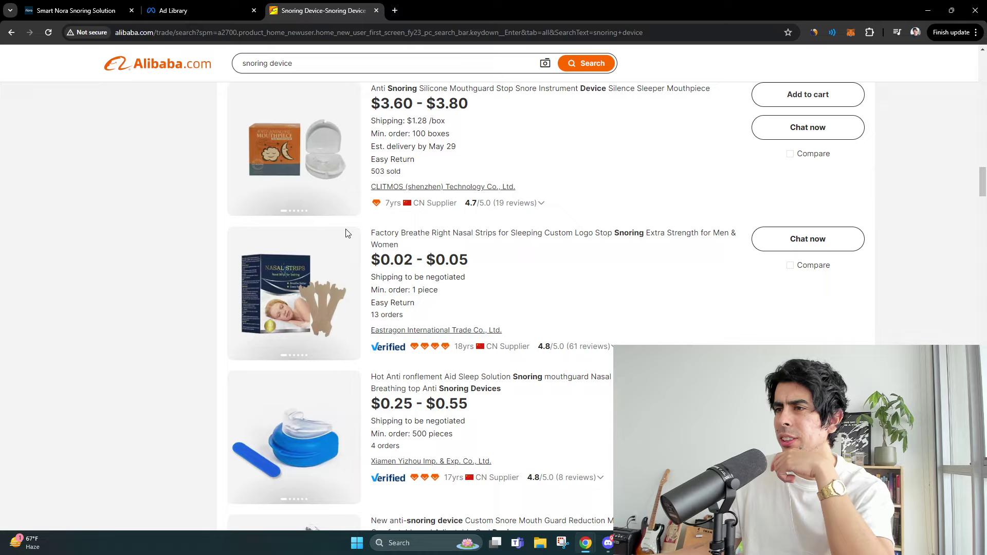
scroll(345, 234, "down", 2)
scroll(346, 234, "down", 2)
scroll(347, 235, "down", 2)
scroll(348, 235, "down", 2)
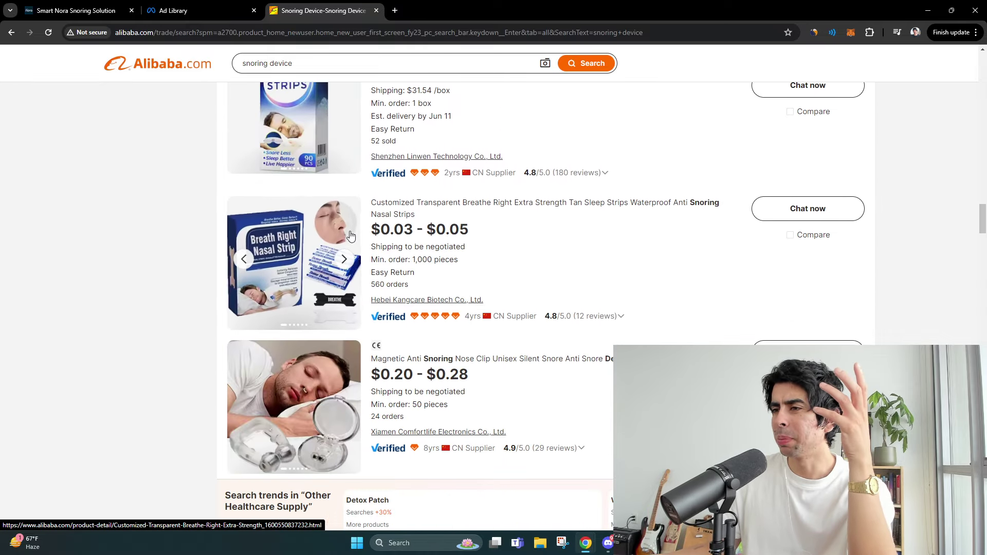
scroll(349, 236, "down", 3)
scroll(352, 238, "down", 3)
scroll(356, 241, "down", 4)
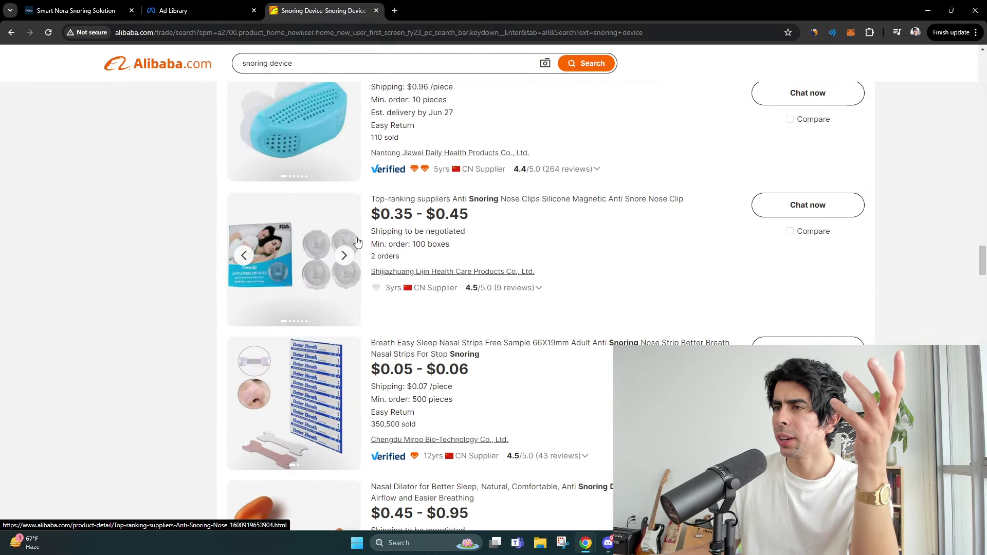
scroll(355, 241, "up", 2)
scroll(340, 224, "down", 3)
scroll(330, 207, "down", 4)
scroll(325, 203, "down", 1)
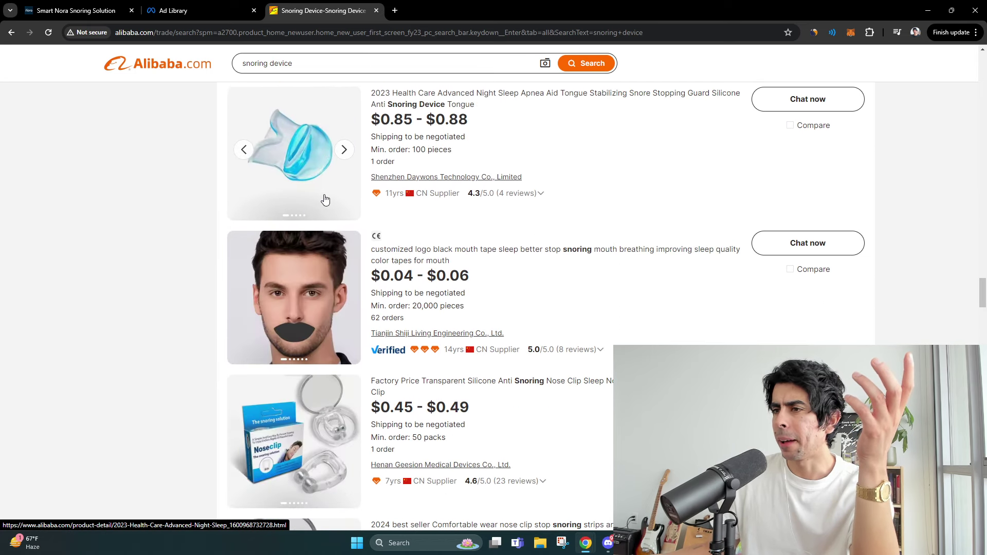
scroll(325, 200, "down", 3)
scroll(347, 229, "up", 2)
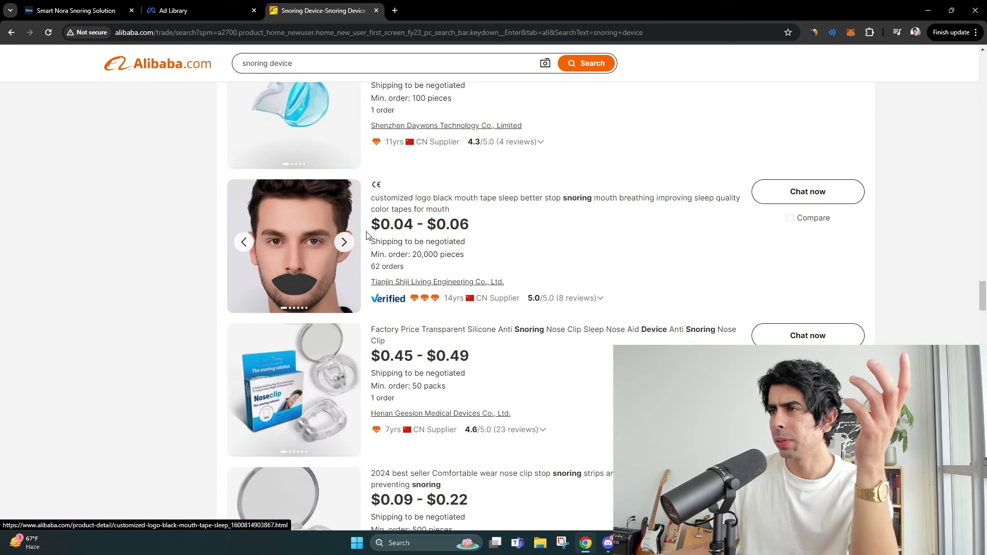
scroll(352, 251, "down", 3)
scroll(349, 243, "down", 1)
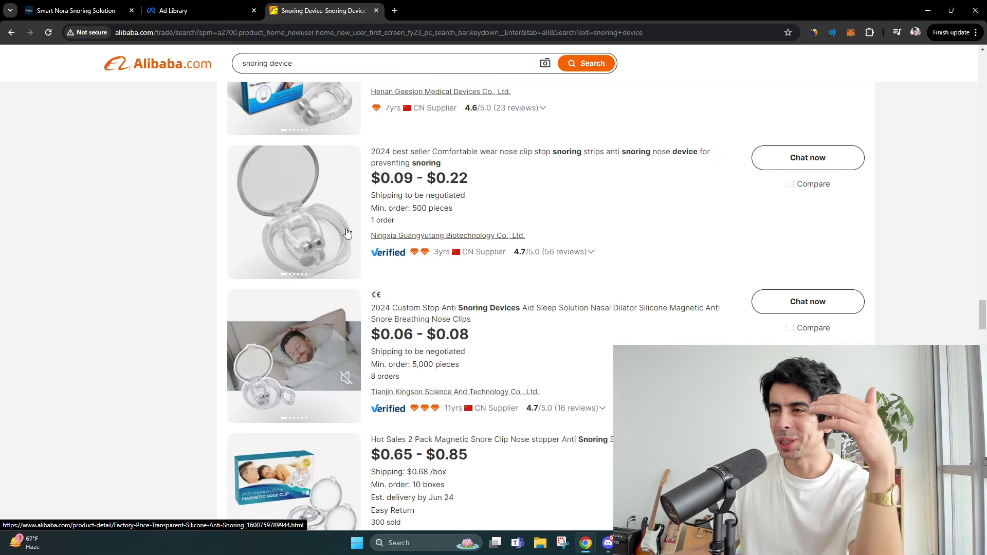
scroll(347, 235, "down", 3)
scroll(346, 228, "down", 1)
scroll(346, 224, "down", 3)
scroll(346, 220, "down", 3)
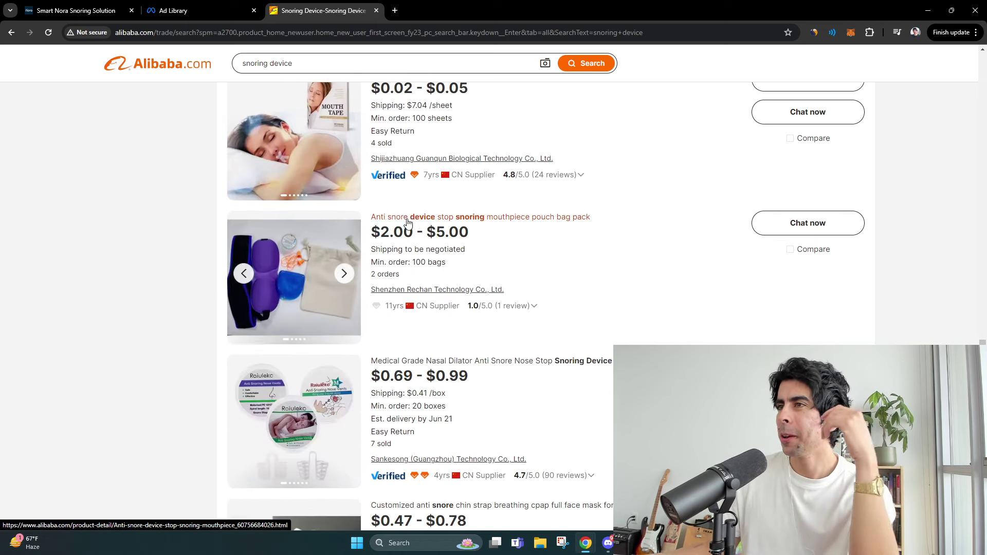
scroll(379, 239, "down", 2)
scroll(409, 252, "down", 1)
scroll(401, 250, "down", 2)
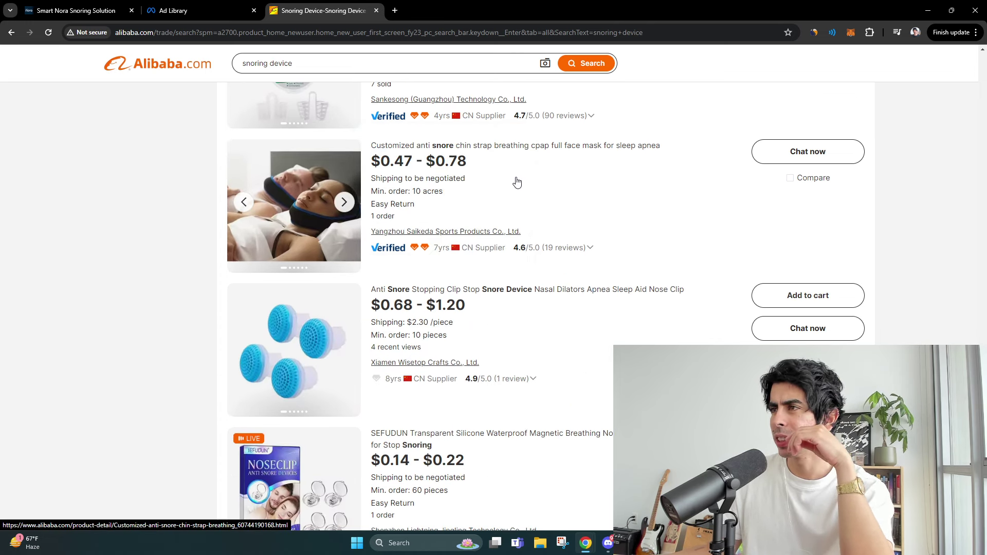
scroll(535, 155, "down", 3)
scroll(502, 159, "down", 2)
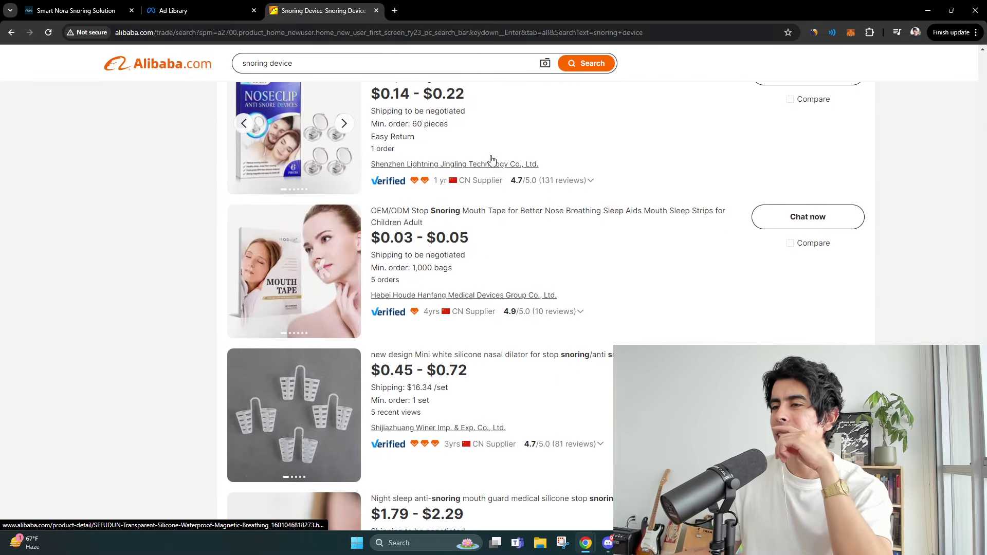
scroll(489, 159, "down", 4)
scroll(486, 154, "down", 3)
scroll(386, 147, "down", 3)
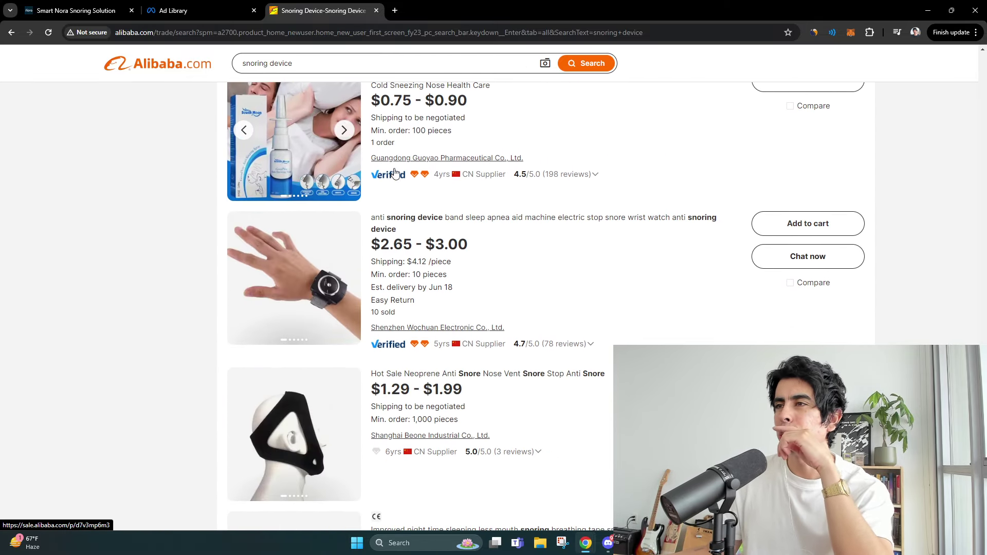
scroll(313, 139, "down", 1)
scroll(139, 116, "down", 3)
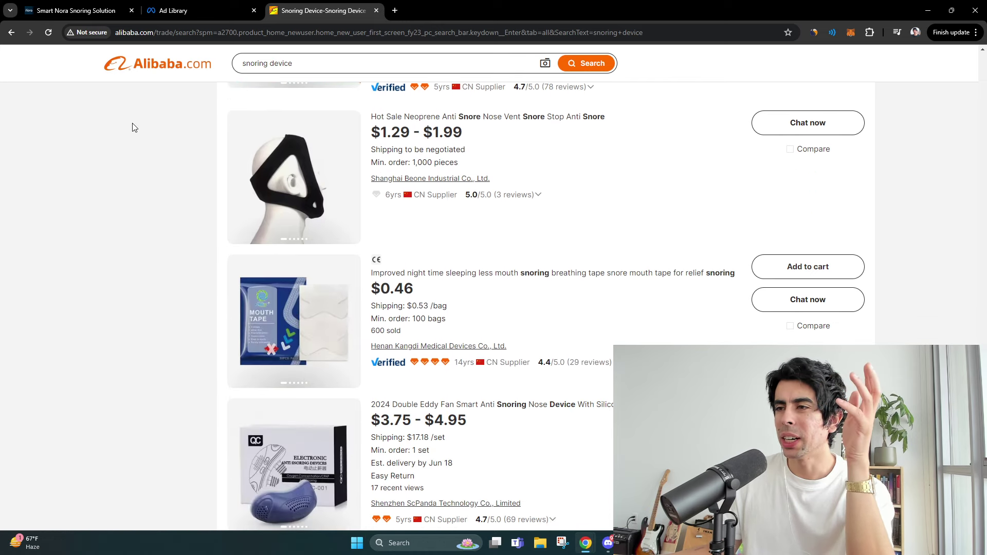
scroll(162, 127, "down", 2)
scroll(194, 128, "down", 2)
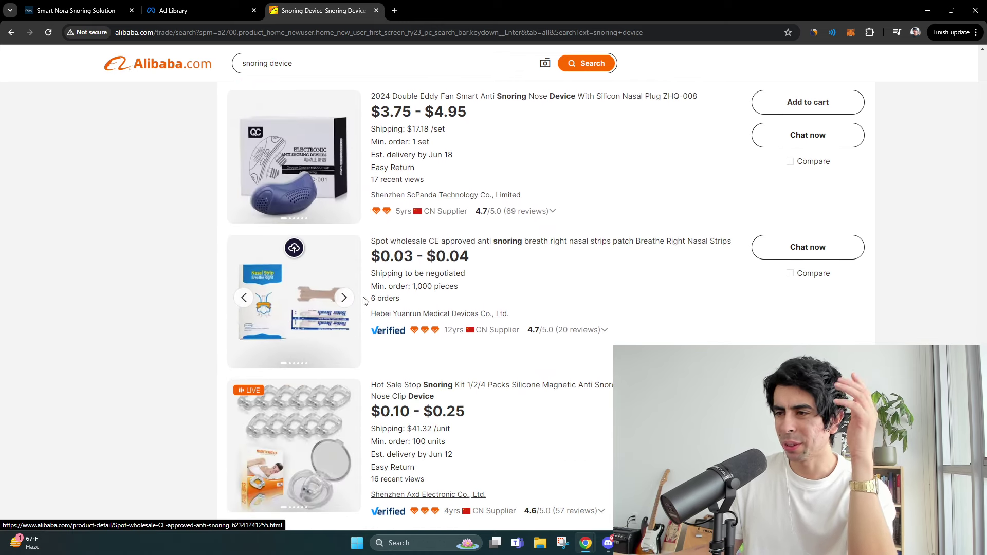
scroll(209, 116, "down", 2)
left_click(185, 14)
Bring up the smartnora.com home page with its looping hero video
left_click(62, 11)
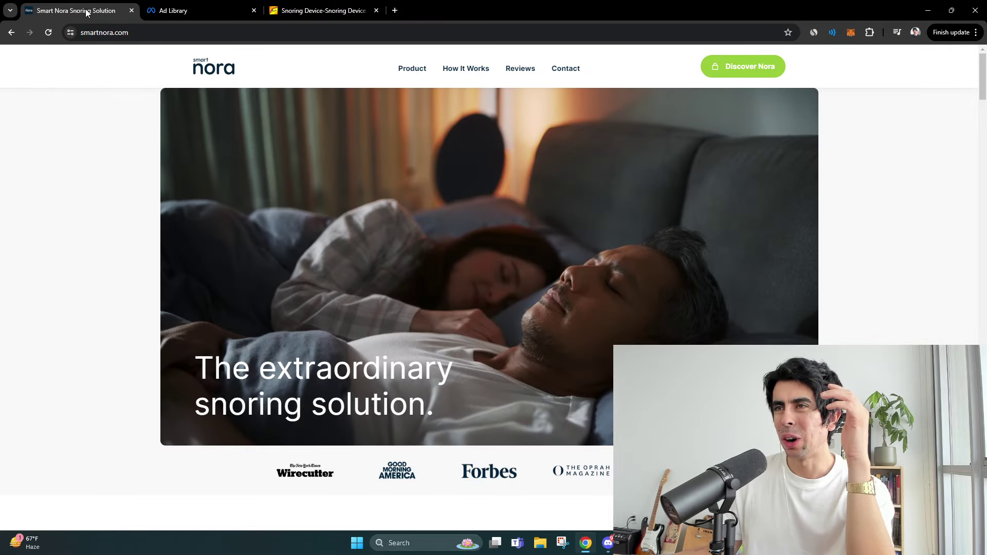
scroll(575, 294, "down", 1)
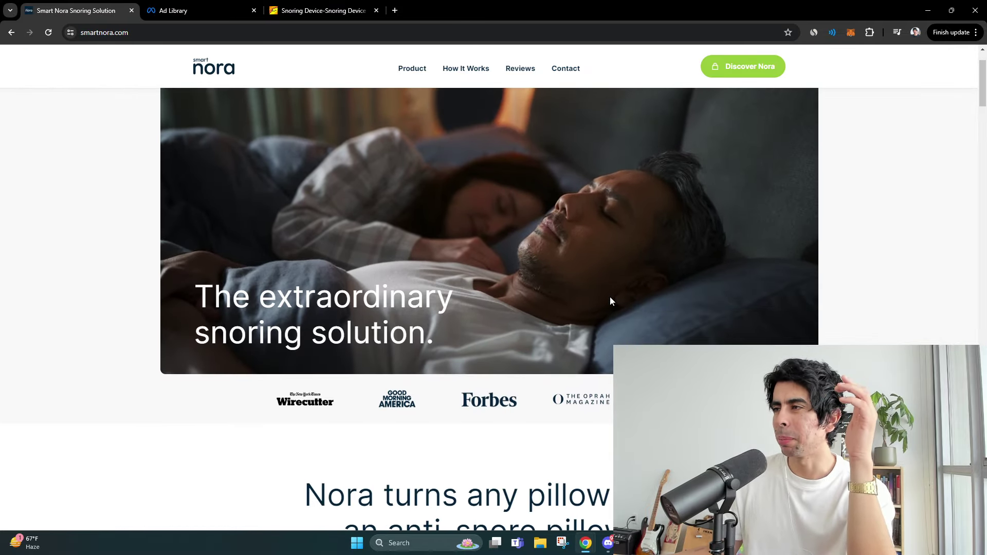
scroll(617, 297, "up", 1)
scroll(609, 278, "down", 1)
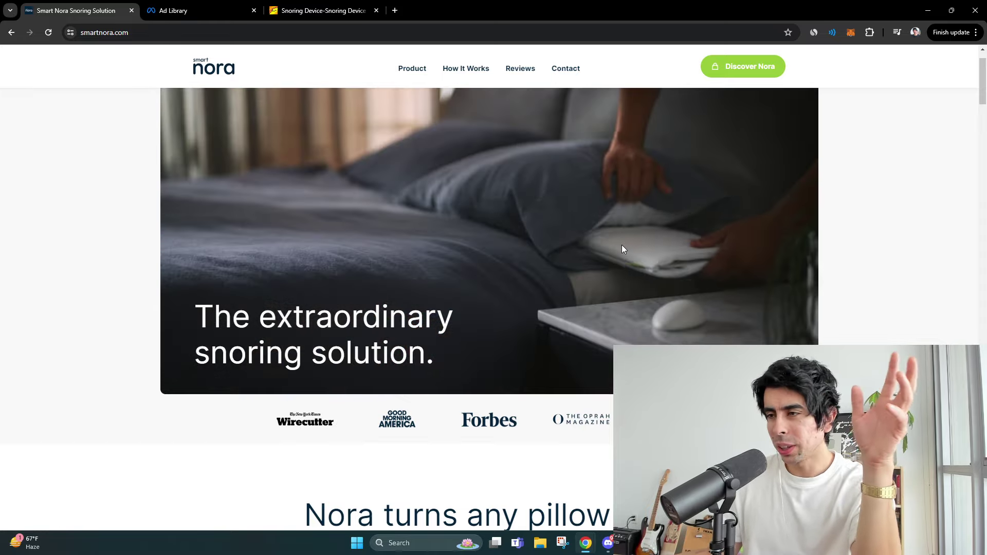
scroll(629, 266, "down", 2)
scroll(631, 270, "up", 3)
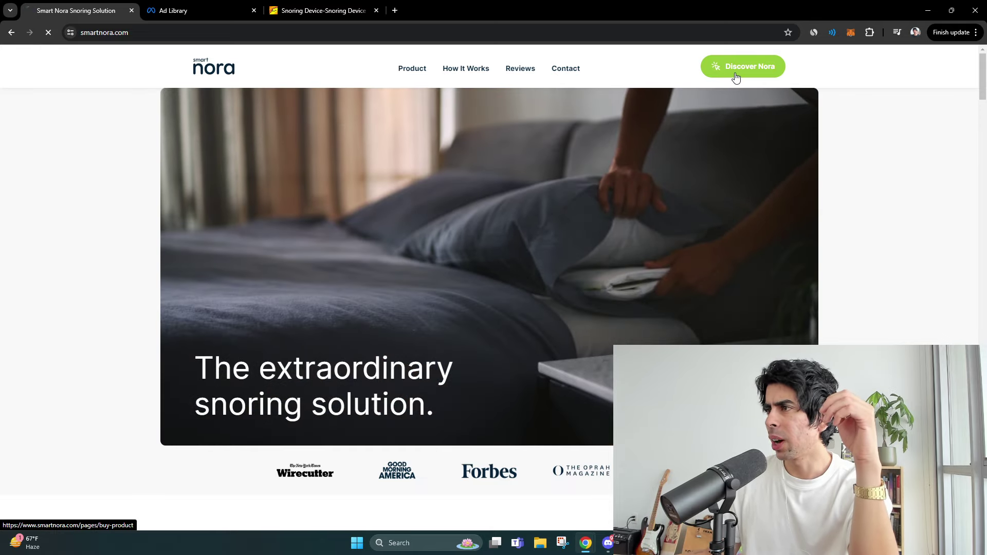
Open the Buy Product page showing the $359 offer, box contents and three-step Setup
left_click(738, 78)
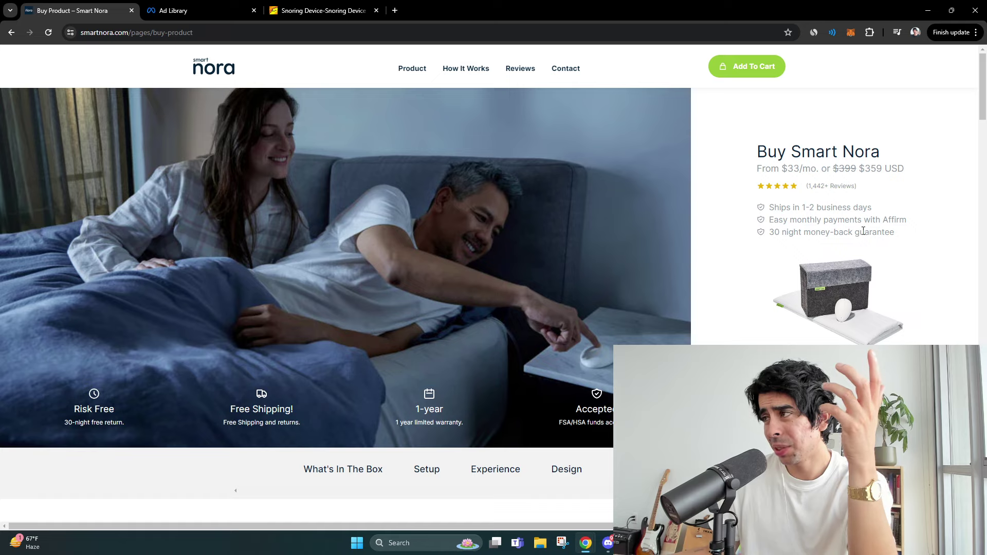
scroll(859, 231, "down", 2)
scroll(859, 232, "up", 2)
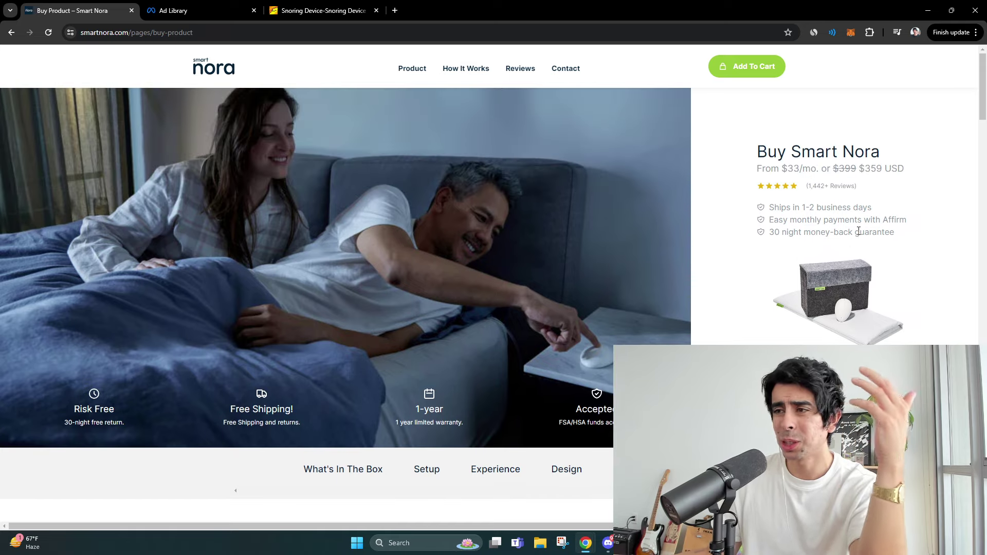
scroll(857, 230, "down", 2)
scroll(840, 238, "up", 2)
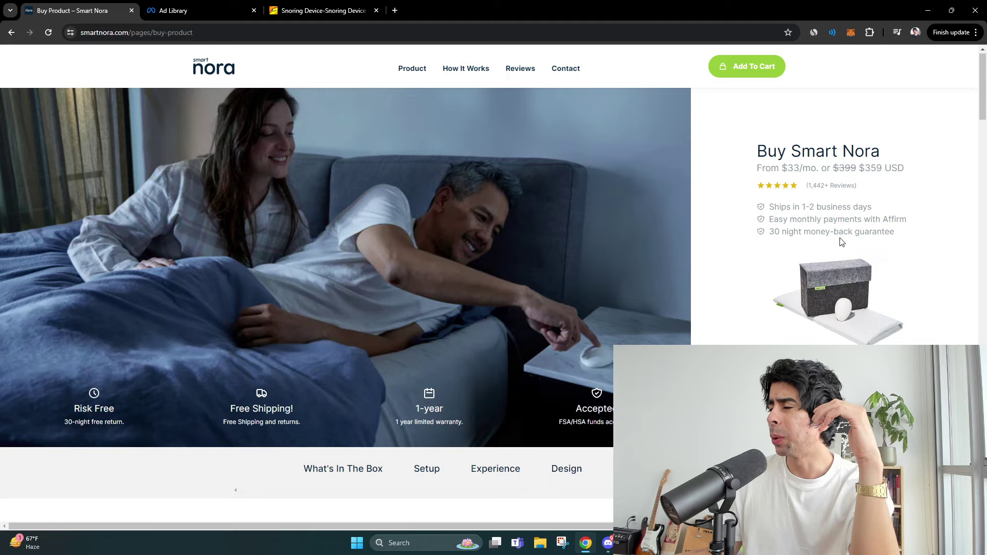
scroll(842, 242, "down", 2)
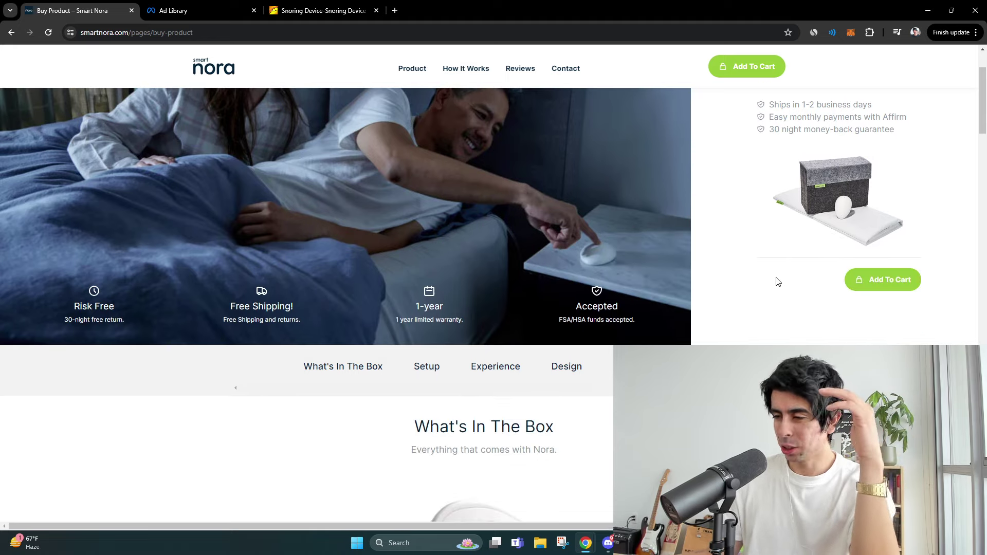
scroll(772, 282, "down", 1)
scroll(764, 282, "down", 3)
scroll(761, 285, "down", 2)
scroll(761, 279, "down", 3)
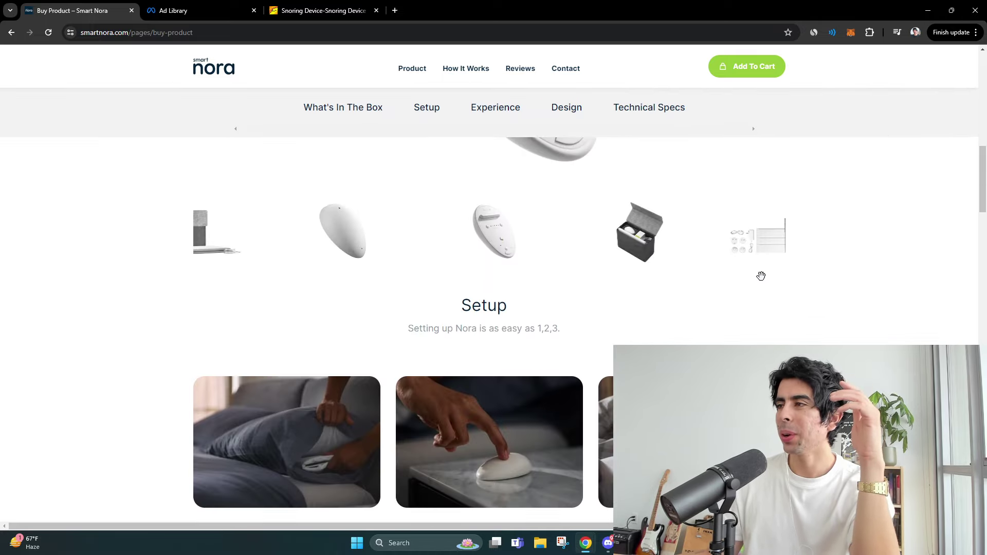
scroll(540, 293, "down", 1)
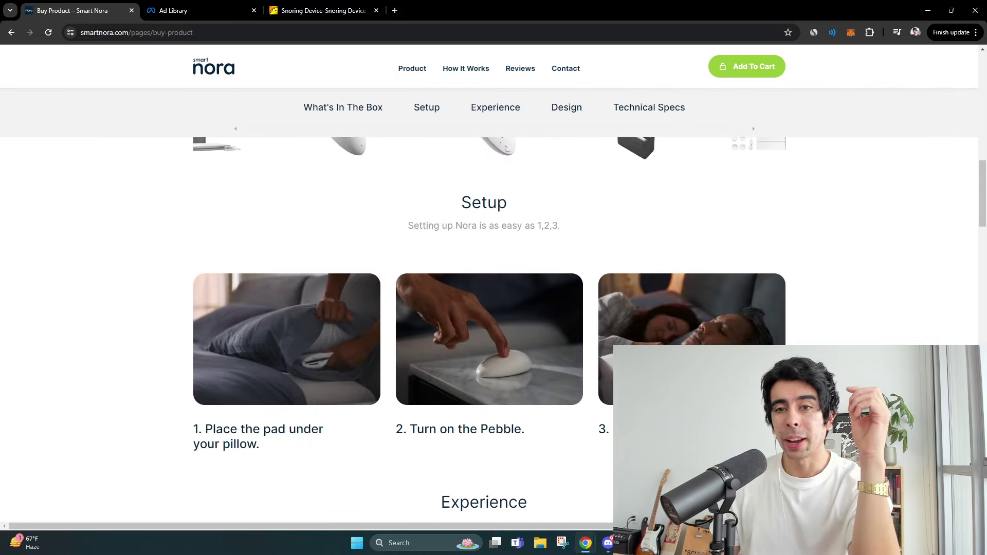